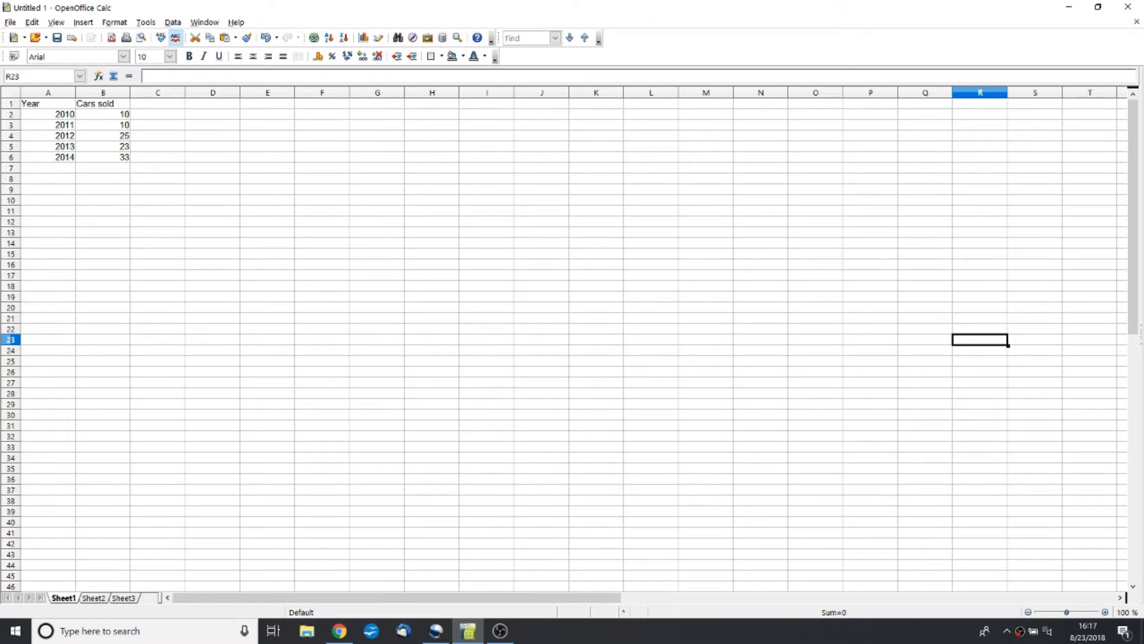
# Step: Look through the Year values in column A and the Cars sold values in column B
pyautogui.click(48, 103)
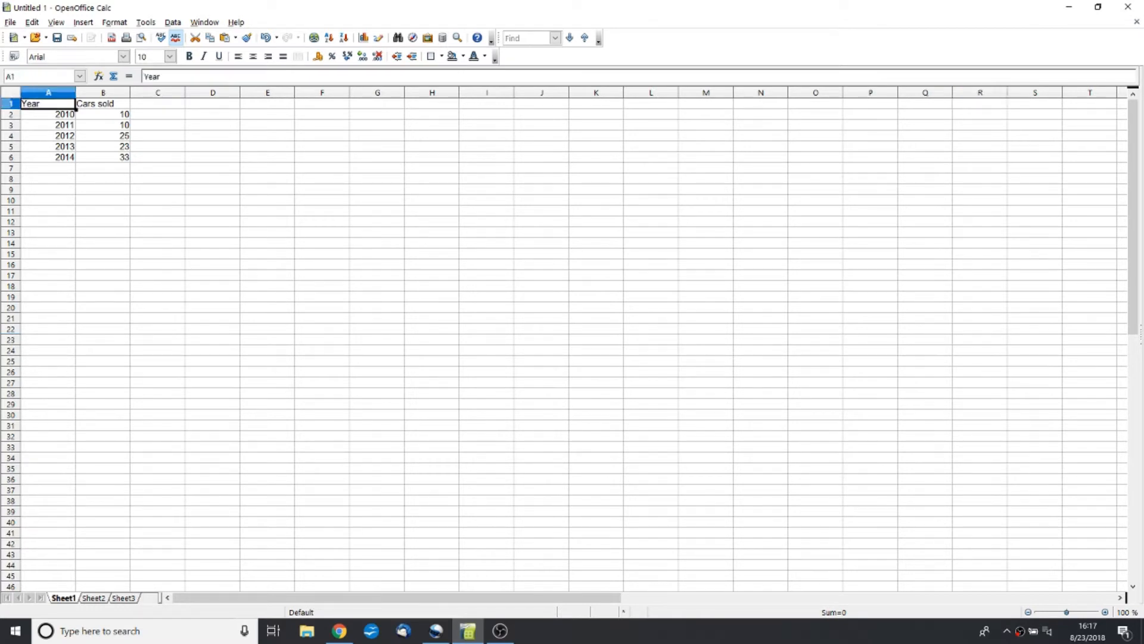
pyautogui.press('Down')
pyautogui.press('Down')
pyautogui.press('Down')
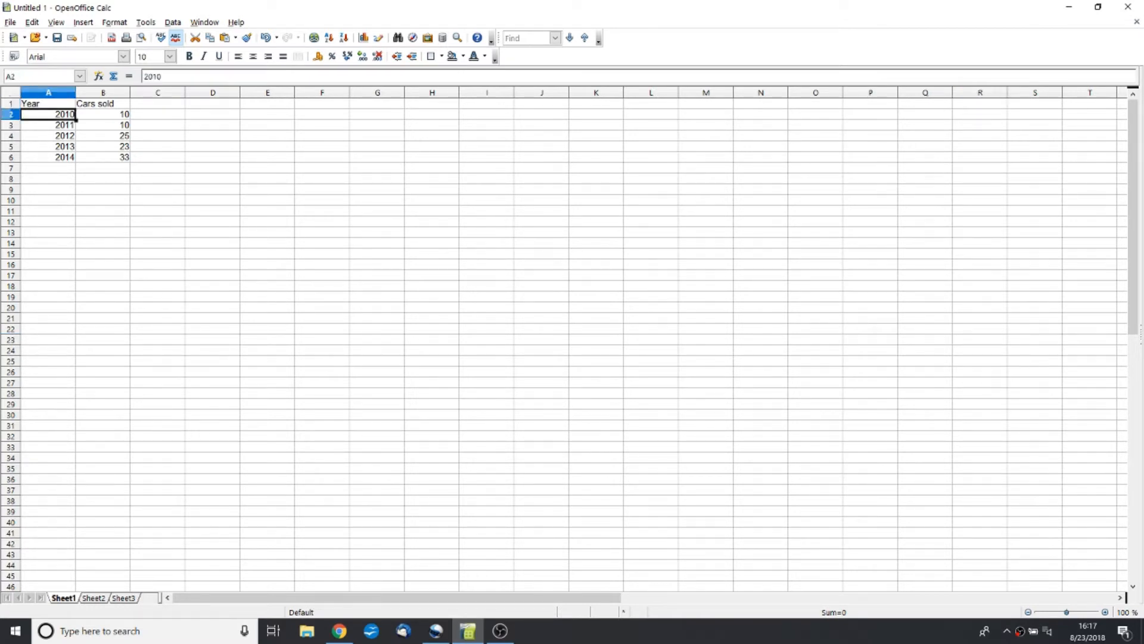
pyautogui.press('Down')
pyautogui.press('Down')
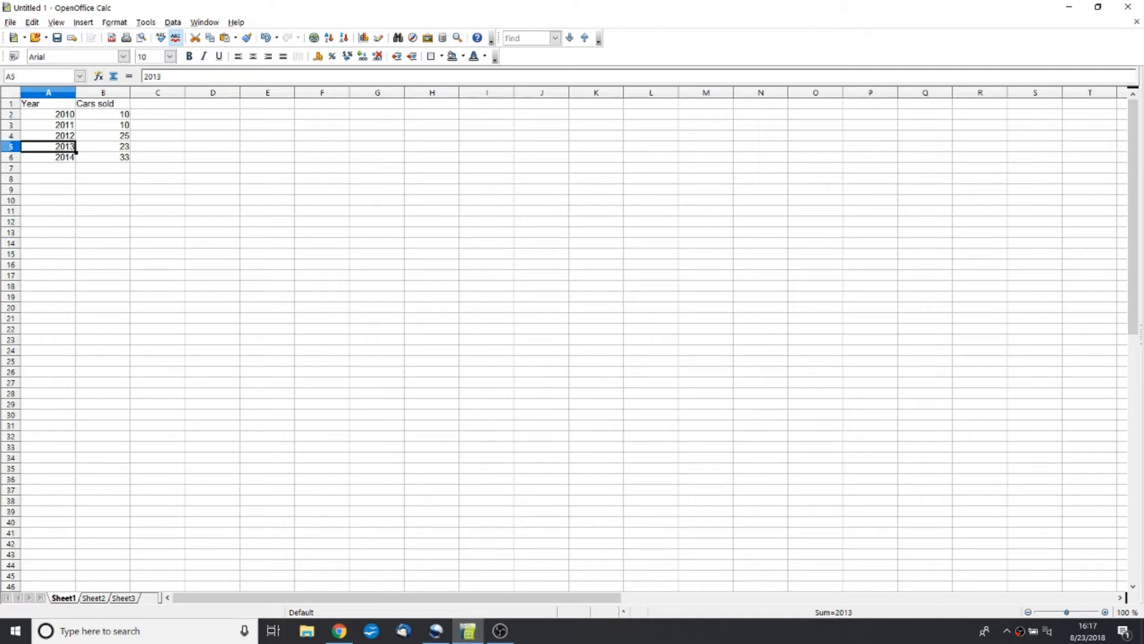
pyautogui.click(103, 114)
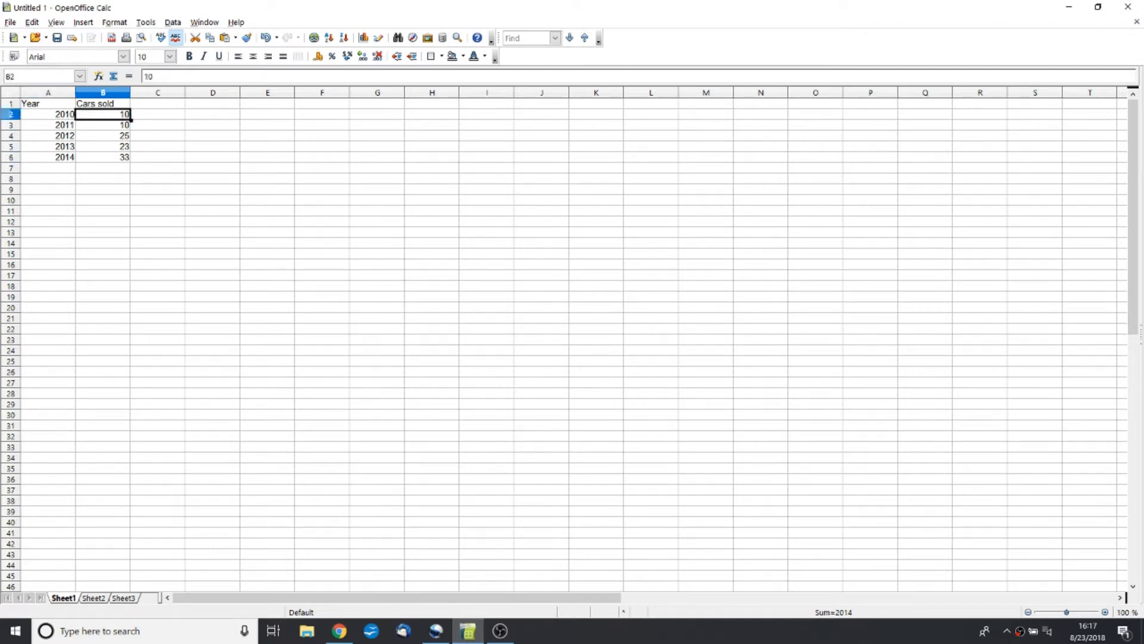
pyautogui.press('Down')
pyautogui.press('Down')
pyautogui.press('Down')
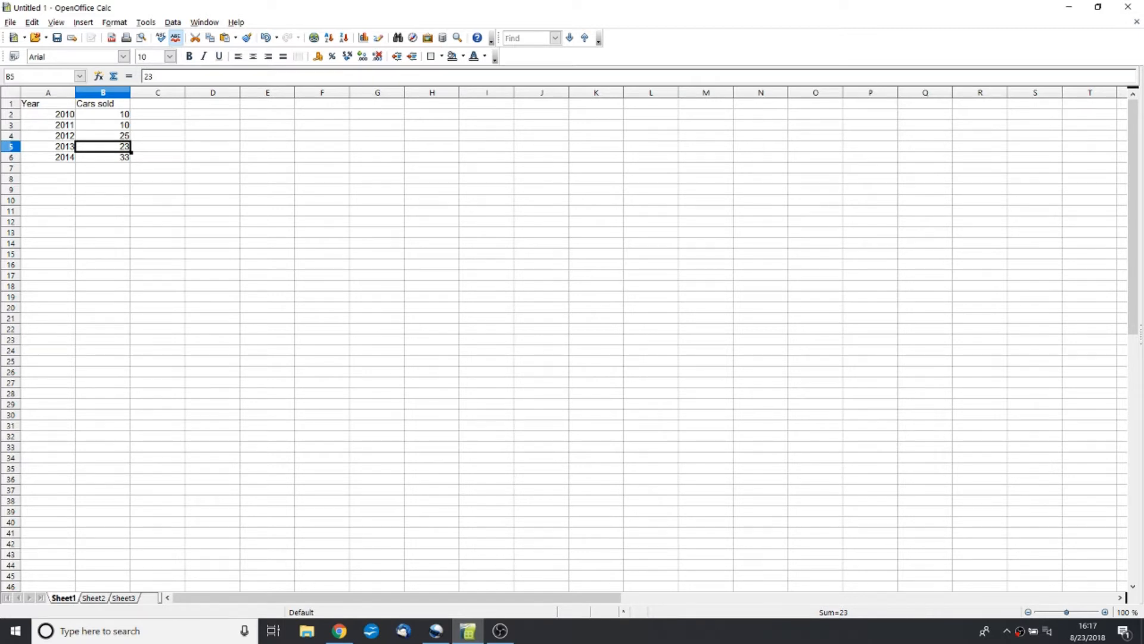
# Step: Create a Points and Lines line chart from A1:B6, using the first column as labels
pyautogui.moveTo(48, 103); pyautogui.dragTo(103, 157)
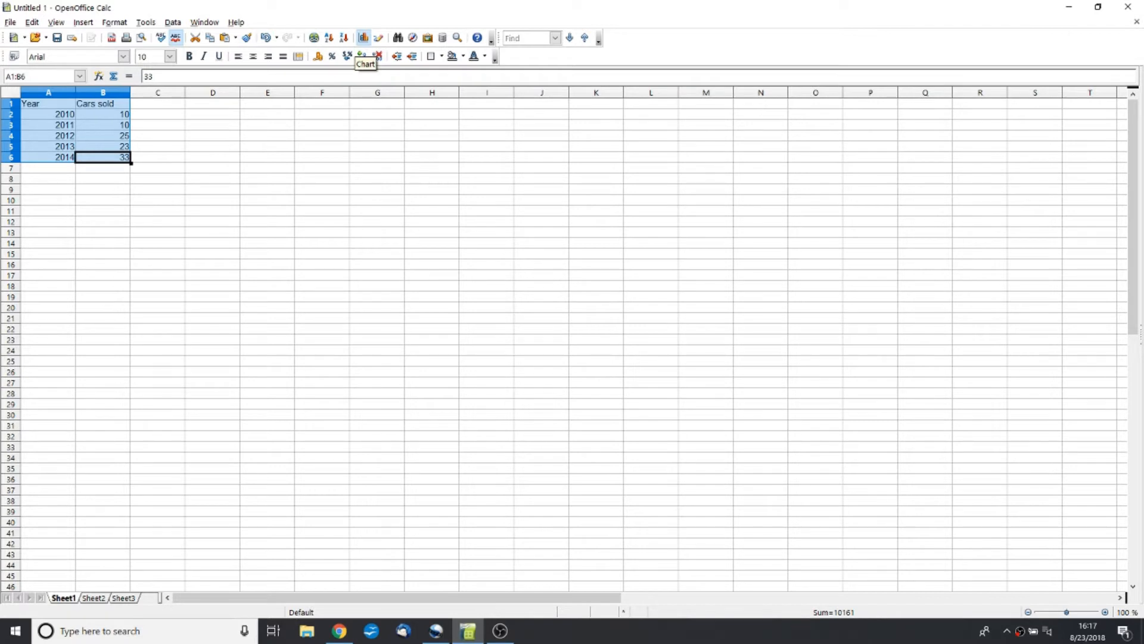
pyautogui.click(363, 38)
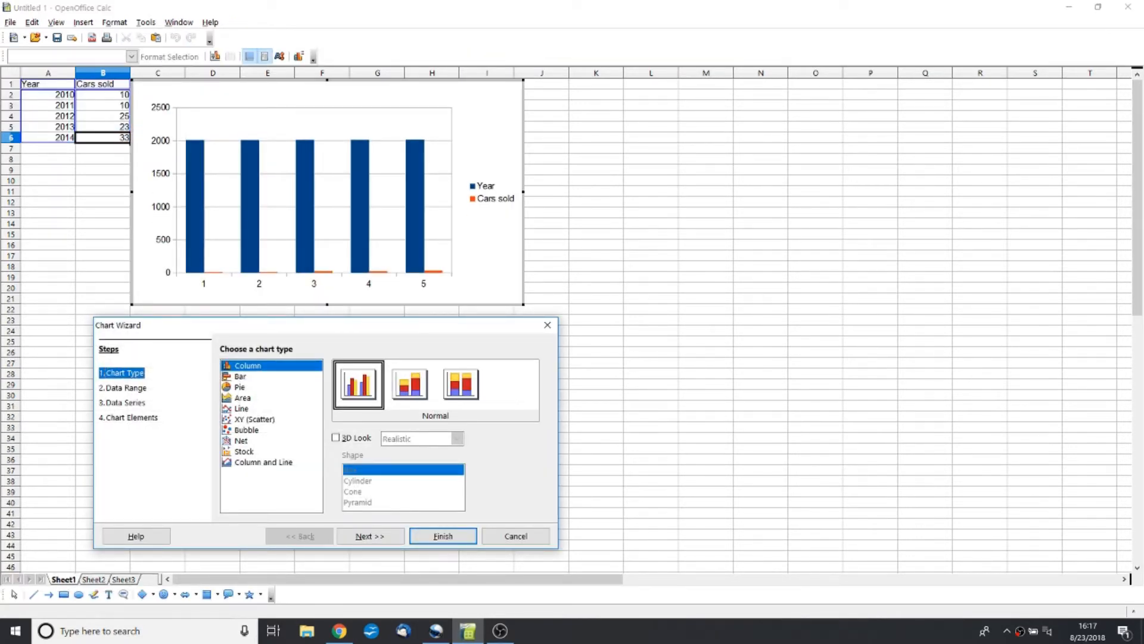
pyautogui.click(241, 409)
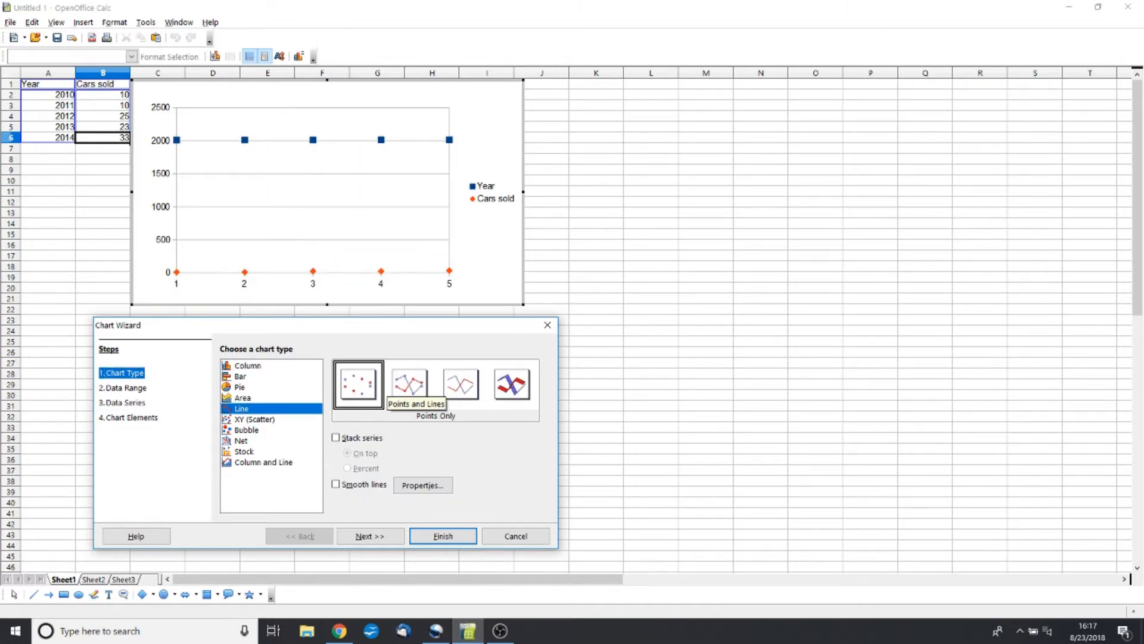
pyautogui.click(410, 384)
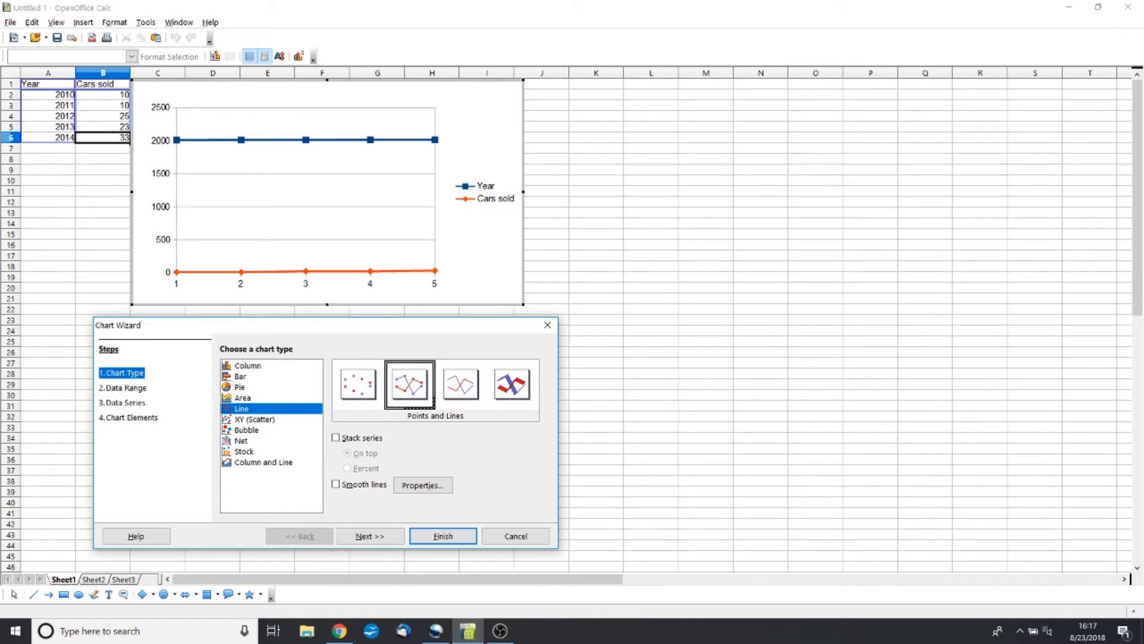
pyautogui.click(122, 388)
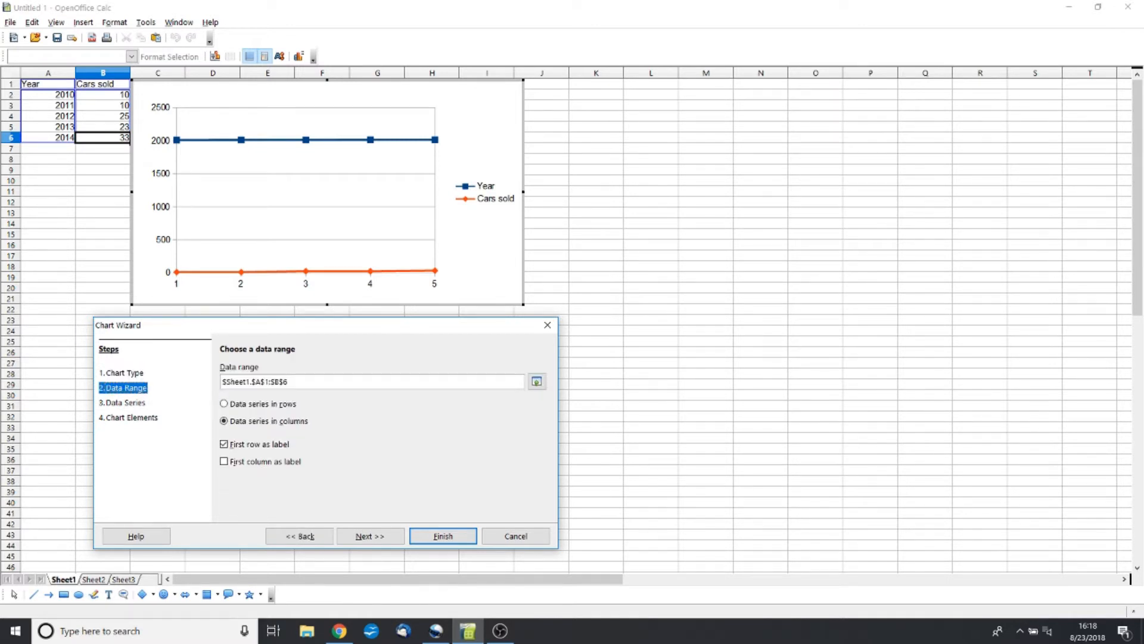
pyautogui.click(224, 461)
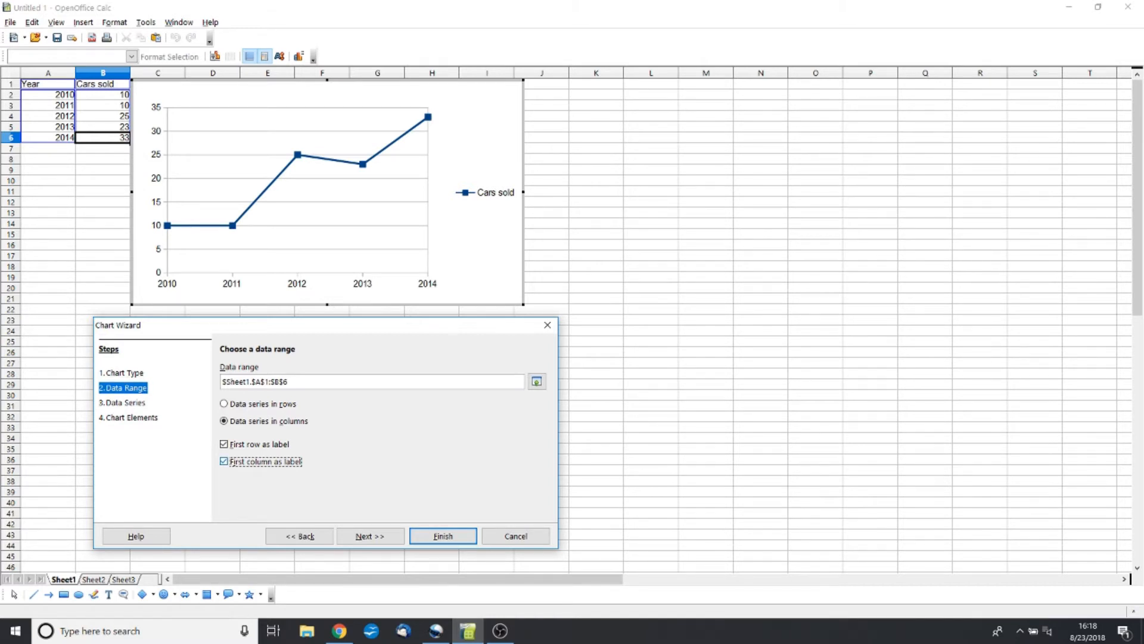
# Step: Try the Lines Only and 3D line variants and smooth lines, returning to straight Points and Lines
pyautogui.click(122, 372)
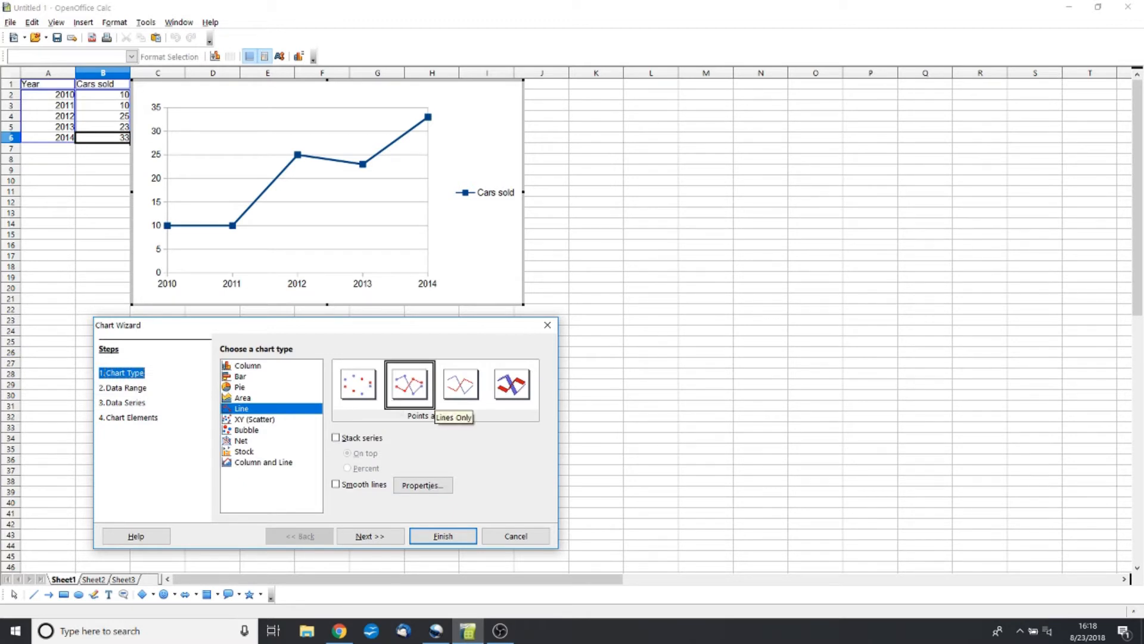
pyautogui.click(460, 387)
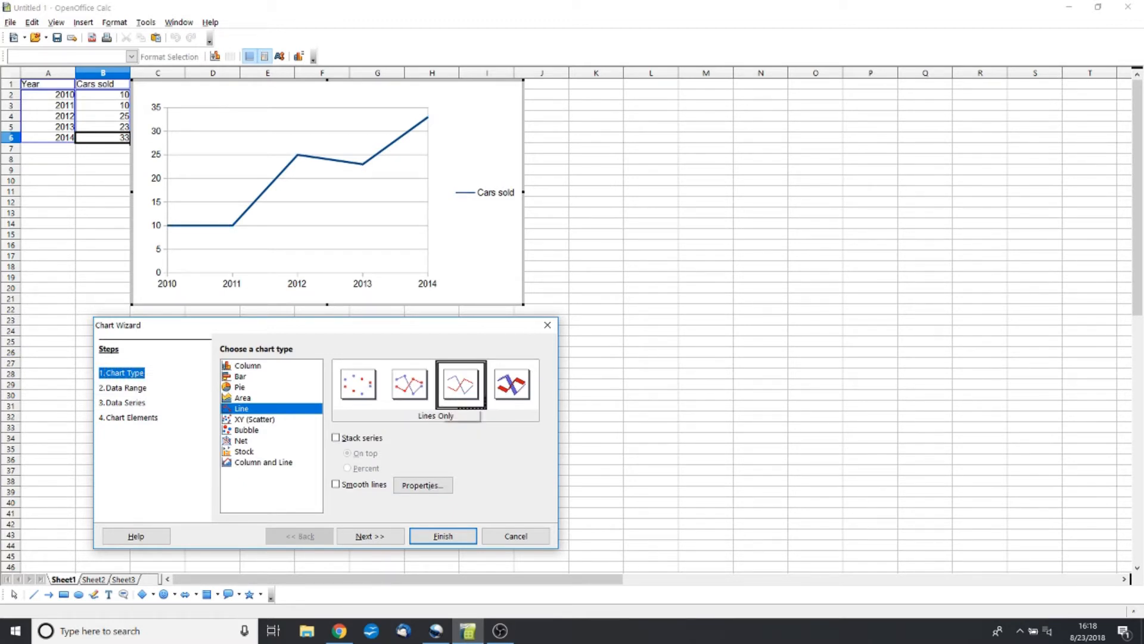
pyautogui.click(512, 386)
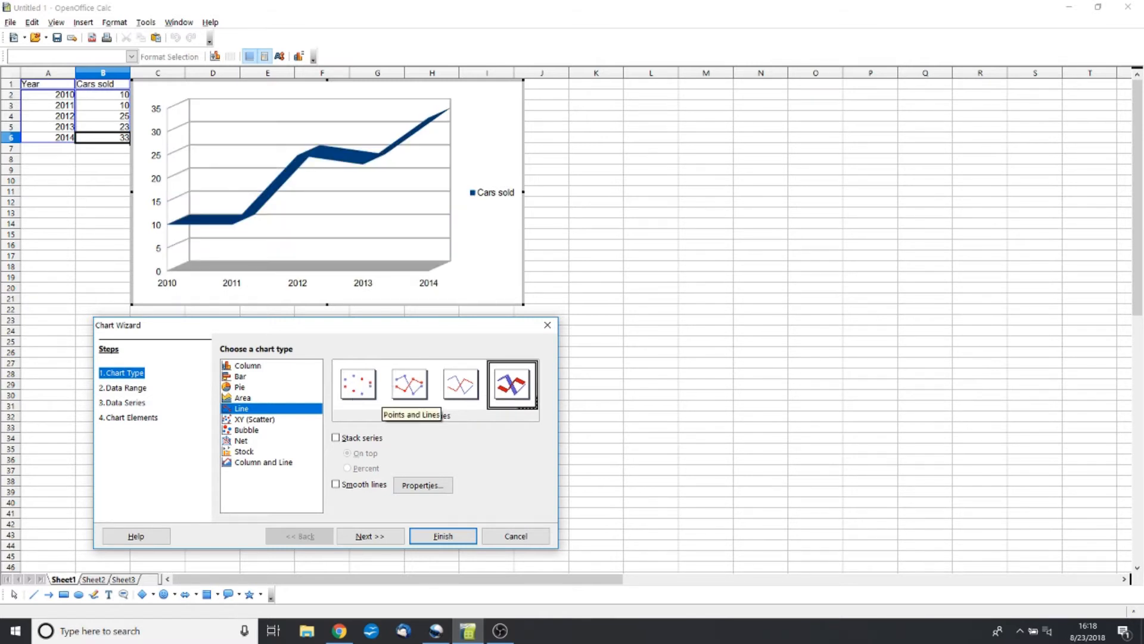
pyautogui.click(410, 390)
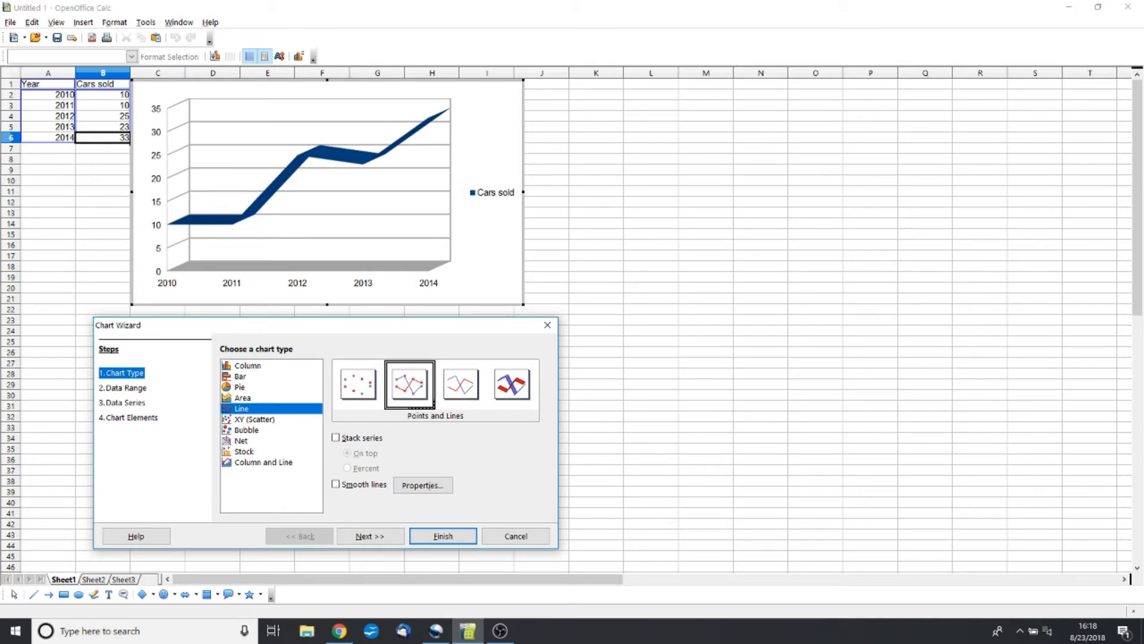
pyautogui.click(336, 484)
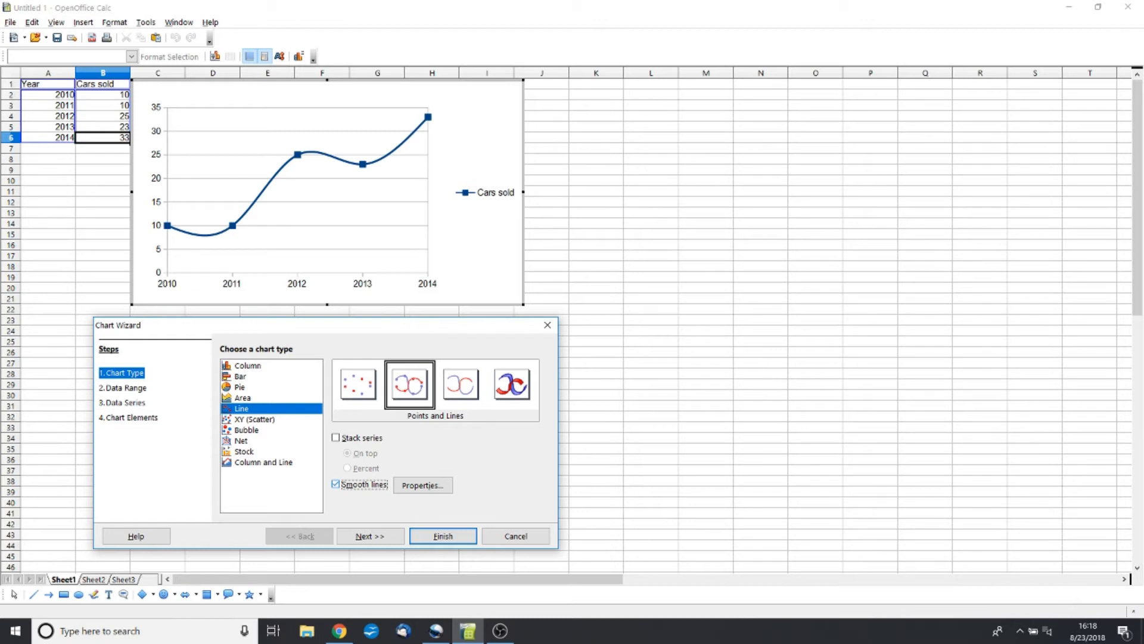
pyautogui.click(336, 484)
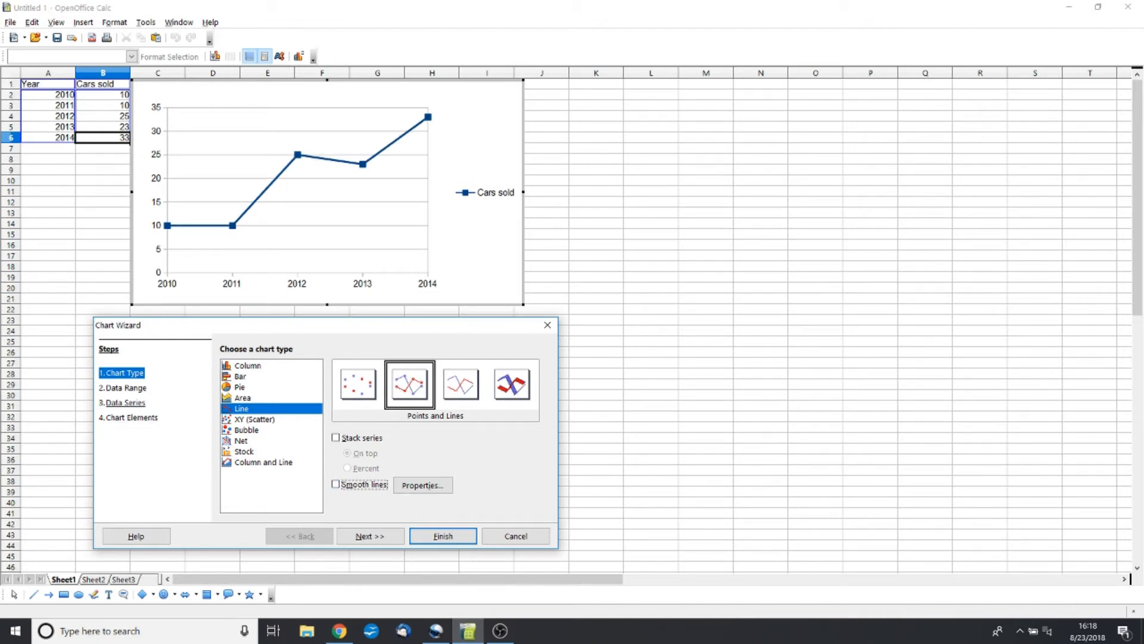
# Step: Title the chart "Car sales by year", label the X axis "Year" and the Y axis "Sales", and finish the chart
pyautogui.click(125, 403)
pyautogui.click(131, 418)
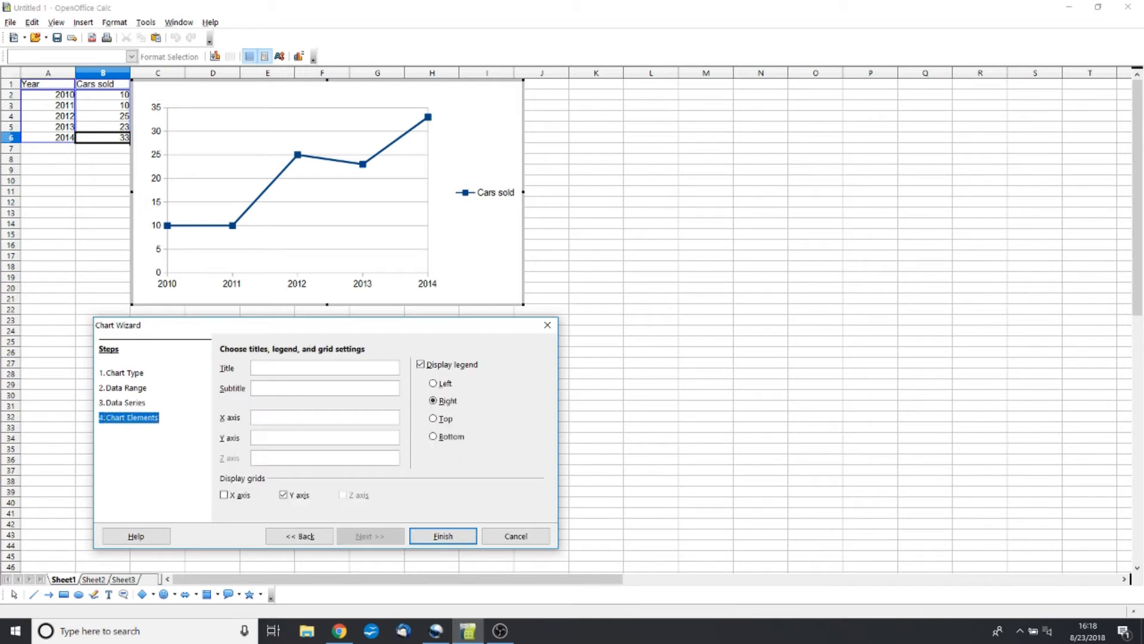
pyautogui.write('Car sales by year')
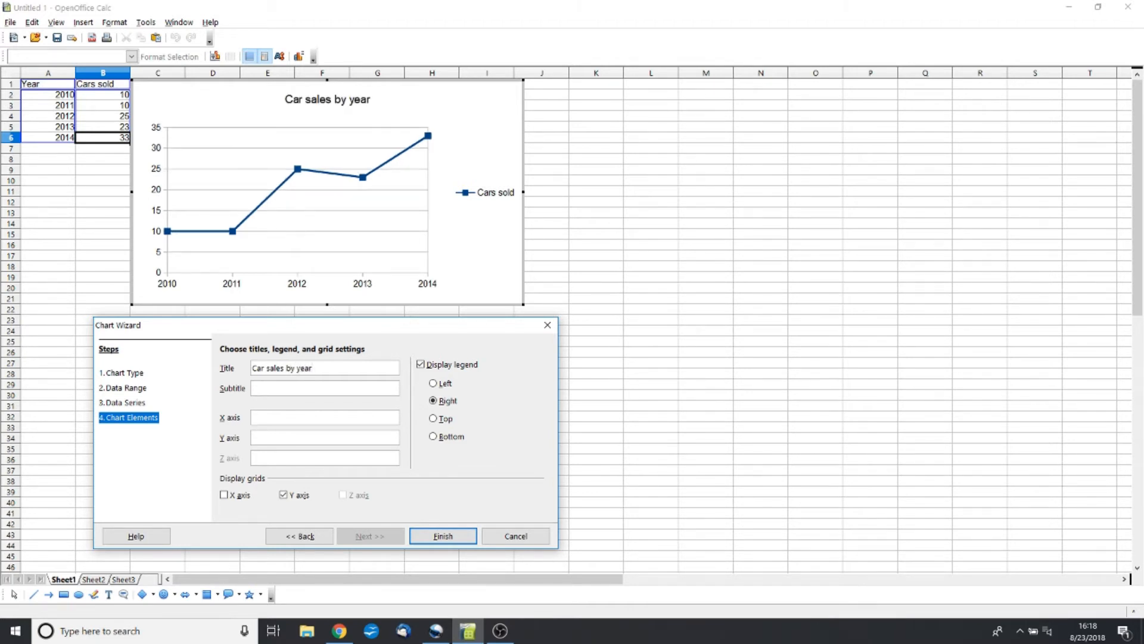
pyautogui.write('Year')
pyautogui.press('Tab')
pyautogui.write('Sae')
pyautogui.press('BackSpace')
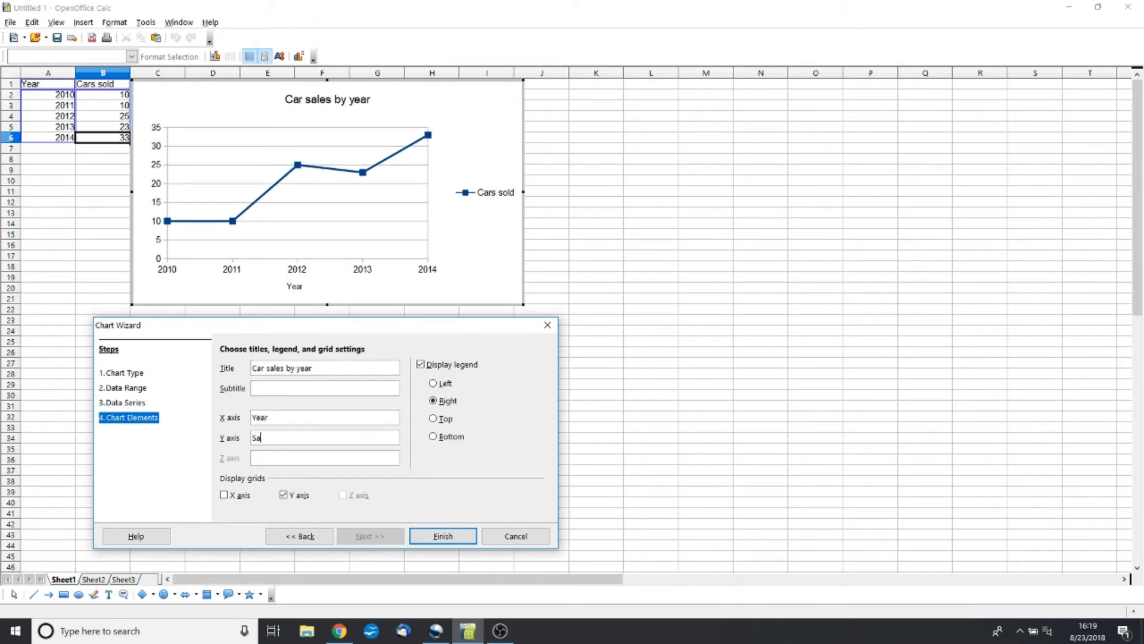
pyautogui.write('les')
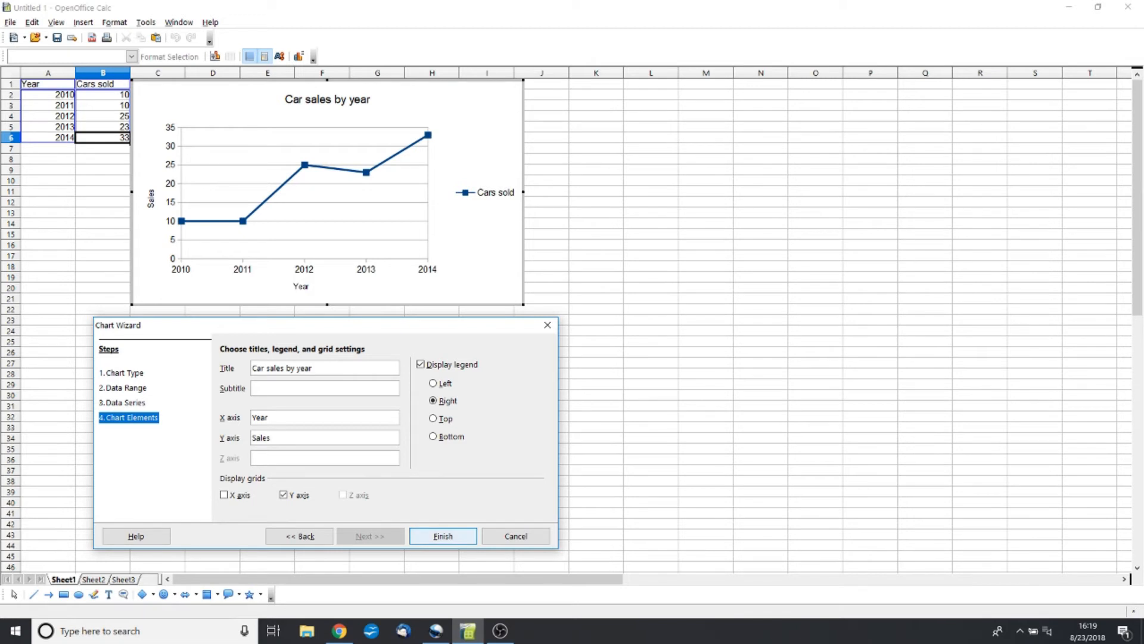
pyautogui.click(443, 535)
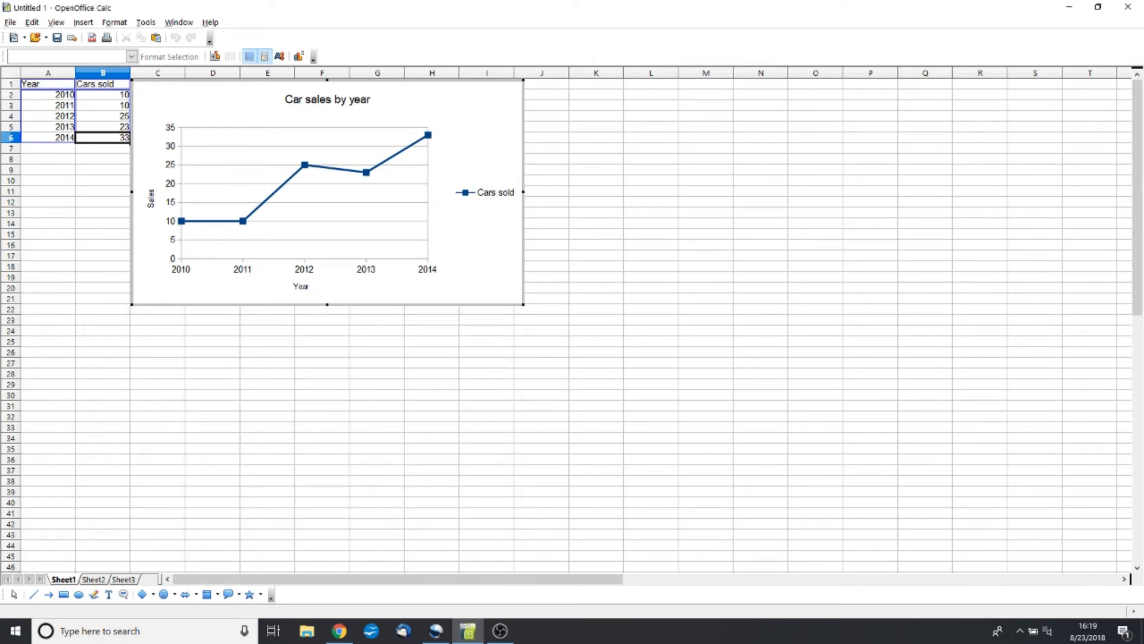
# Step: Move the chart away from the data to about columns G to M, rows 11 to 31
pyautogui.click(470, 128)
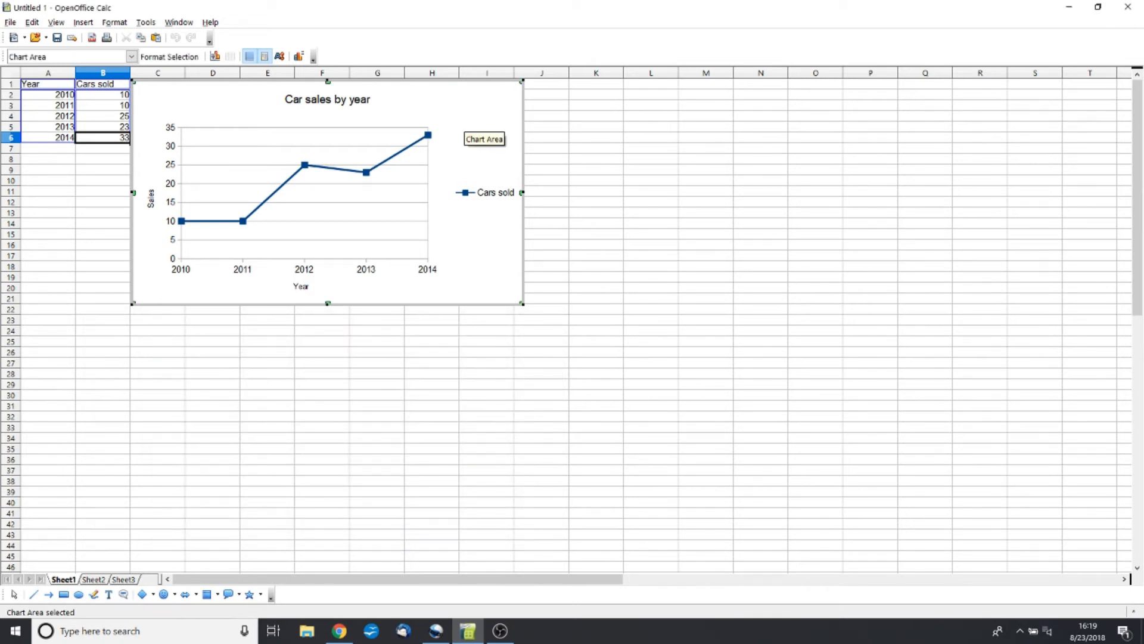
pyautogui.click(603, 149)
pyautogui.doubleClick(490, 138)
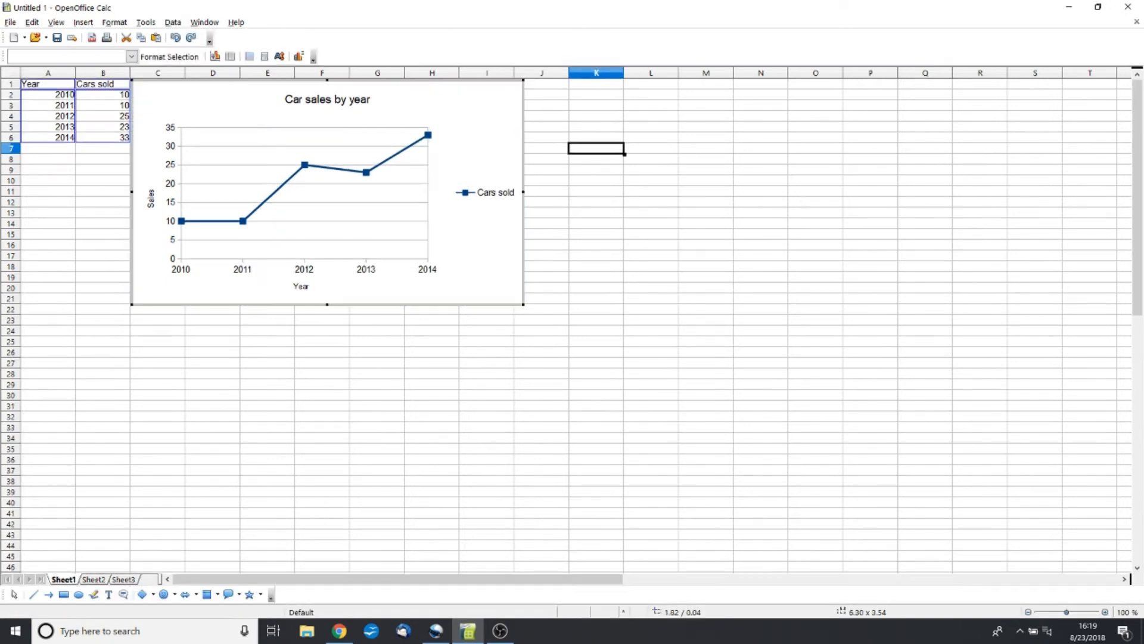
pyautogui.click(665, 148)
pyautogui.click(485, 140)
pyautogui.moveTo(485, 140); pyautogui.dragTo(696, 243)
pyautogui.click(870, 255)
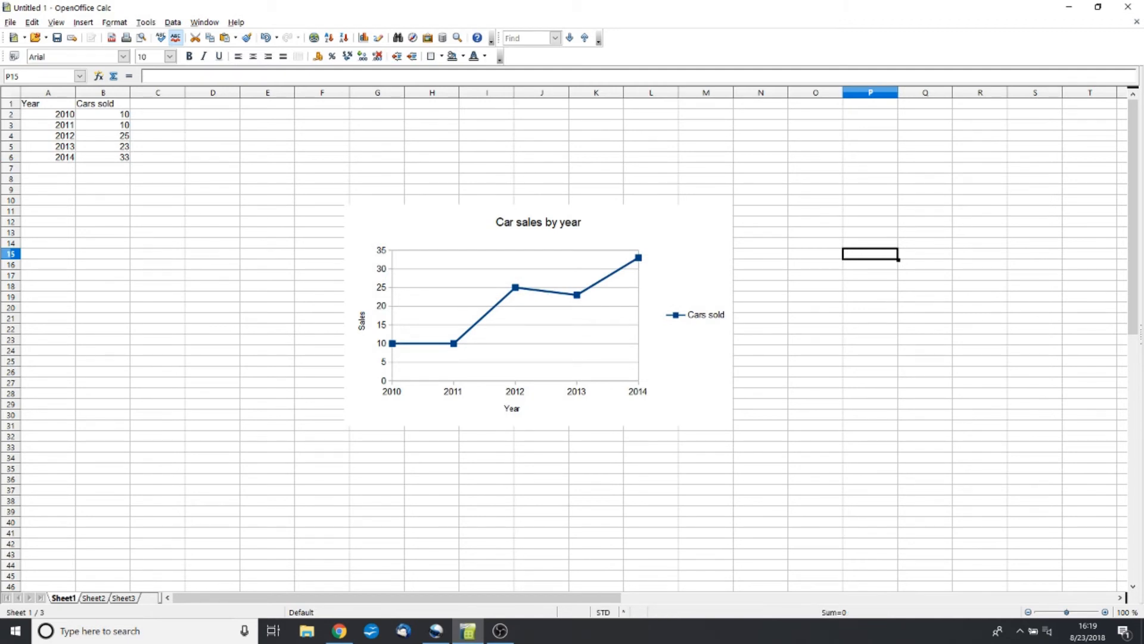
pyautogui.click(816, 179)
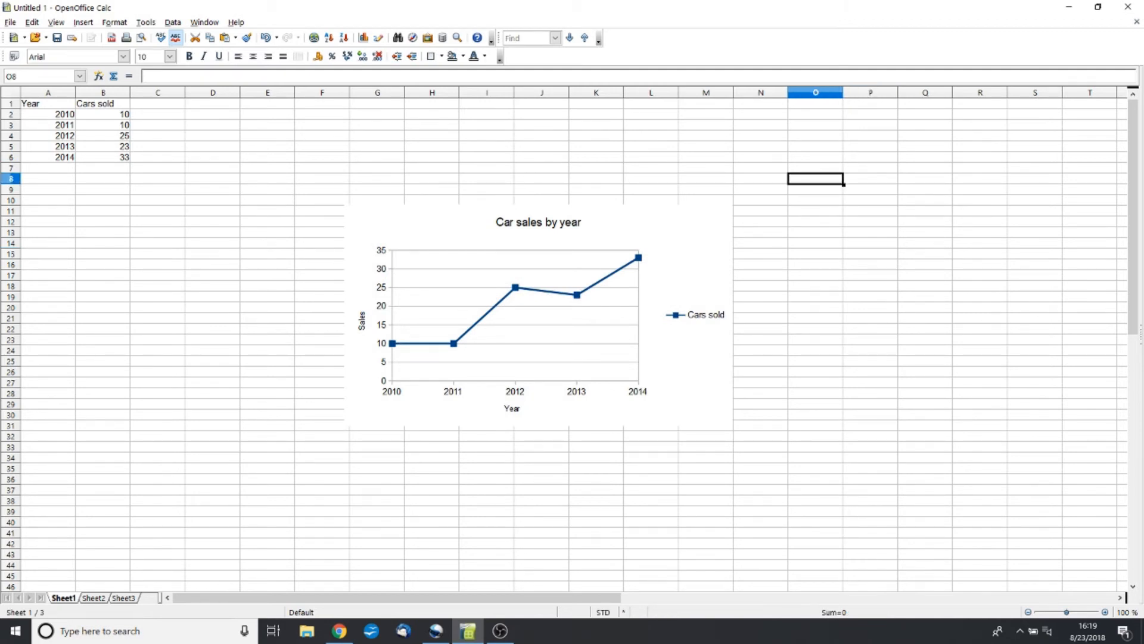
# Step: Give the chart a Continuous border line in Gray 10 with a slightly increased width
pyautogui.click(689, 239)
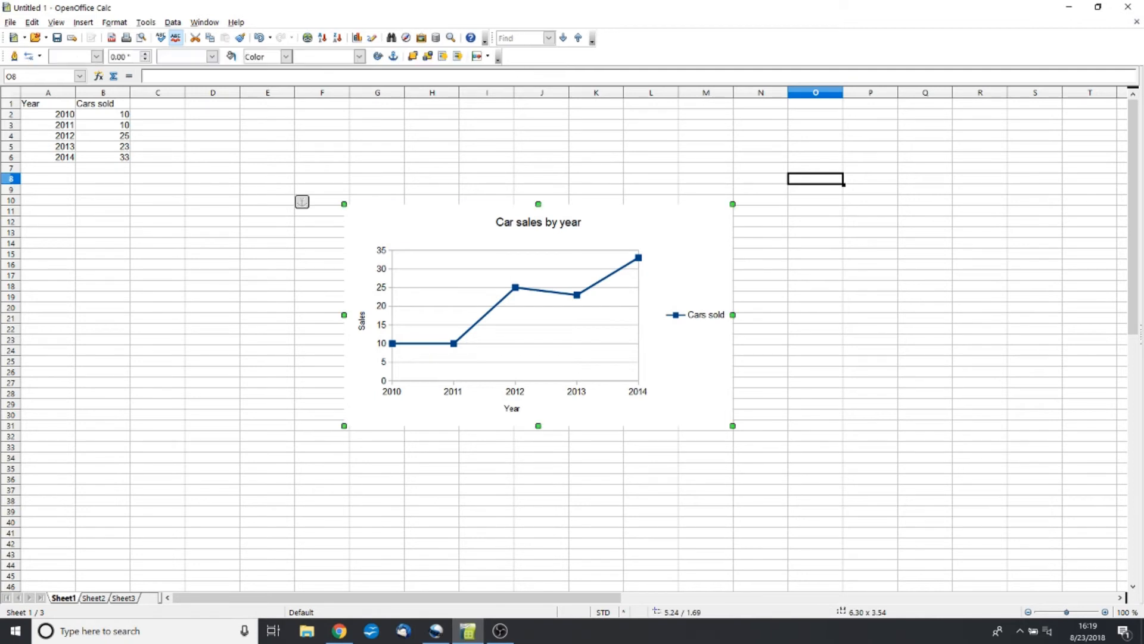
pyautogui.rightClick(689, 238)
pyautogui.click(723, 247)
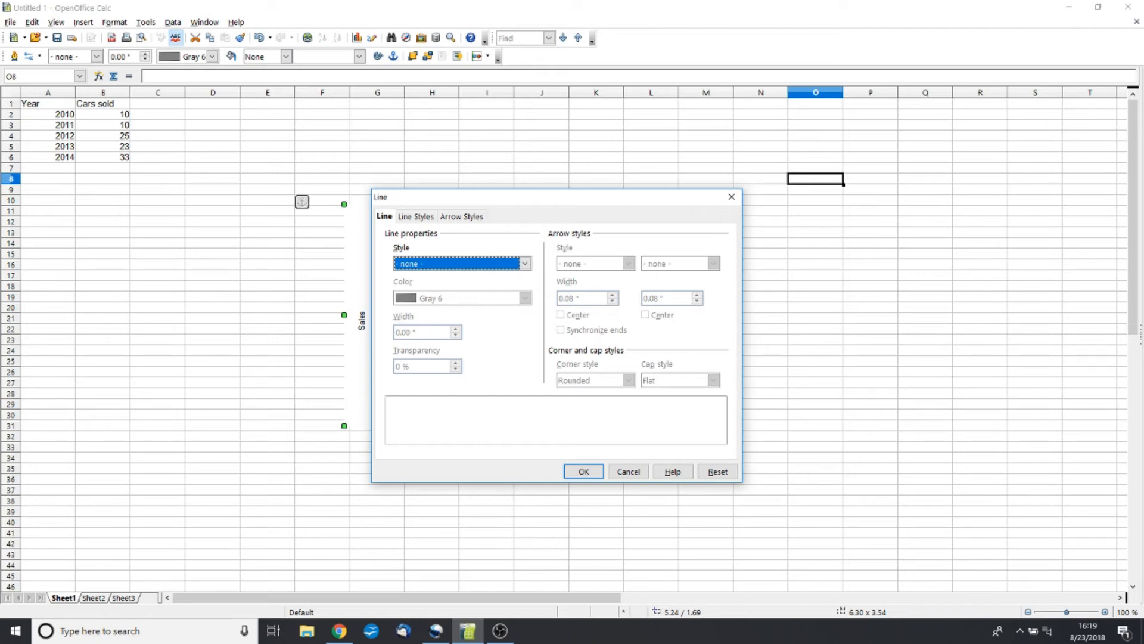
pyautogui.click(525, 264)
pyautogui.click(481, 287)
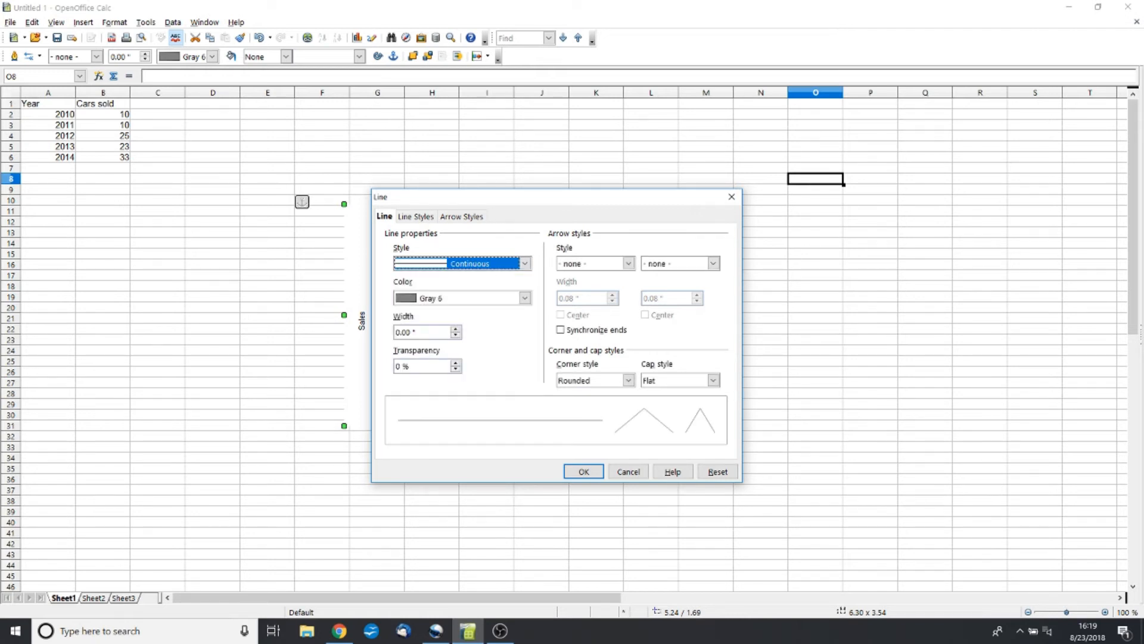
pyautogui.click(525, 298)
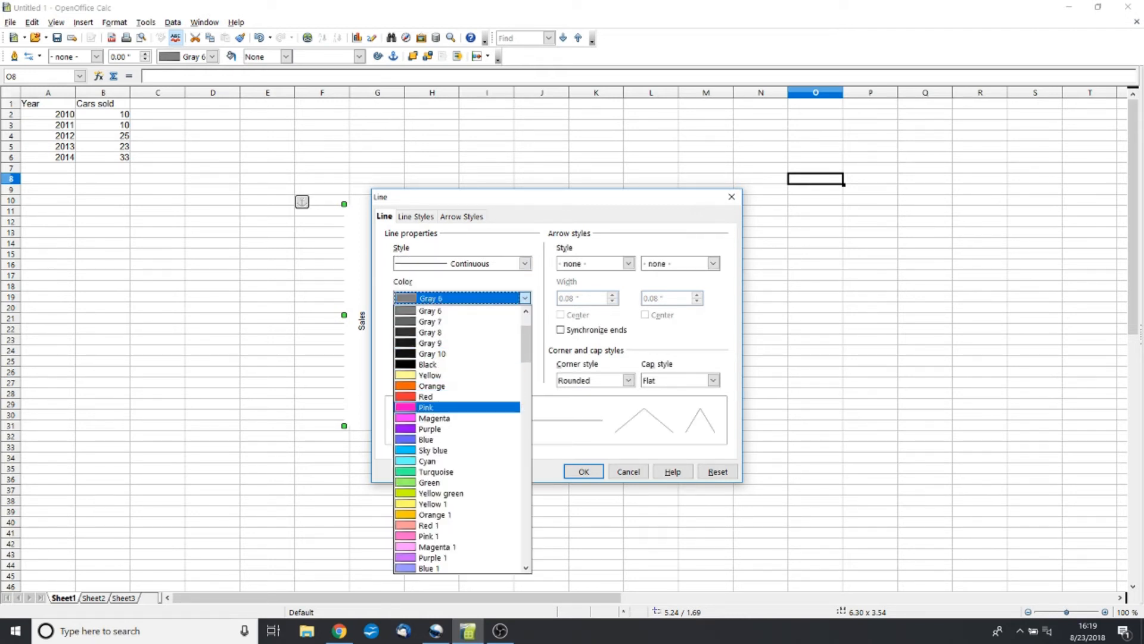
pyautogui.click(441, 353)
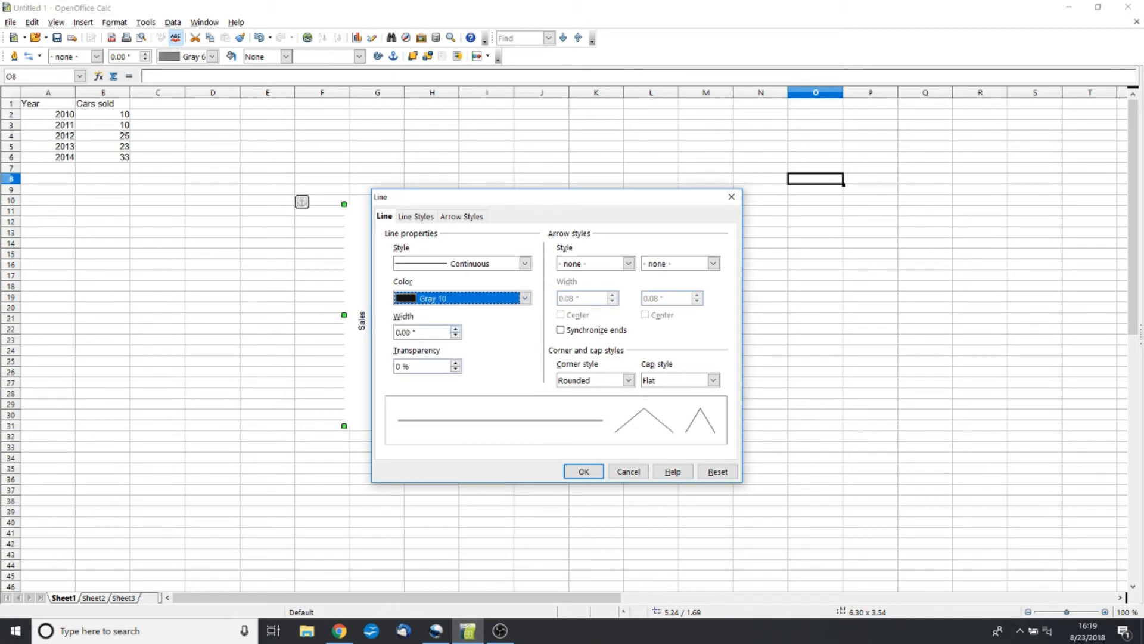
pyautogui.click(455, 328)
pyautogui.click(583, 472)
pyautogui.click(761, 458)
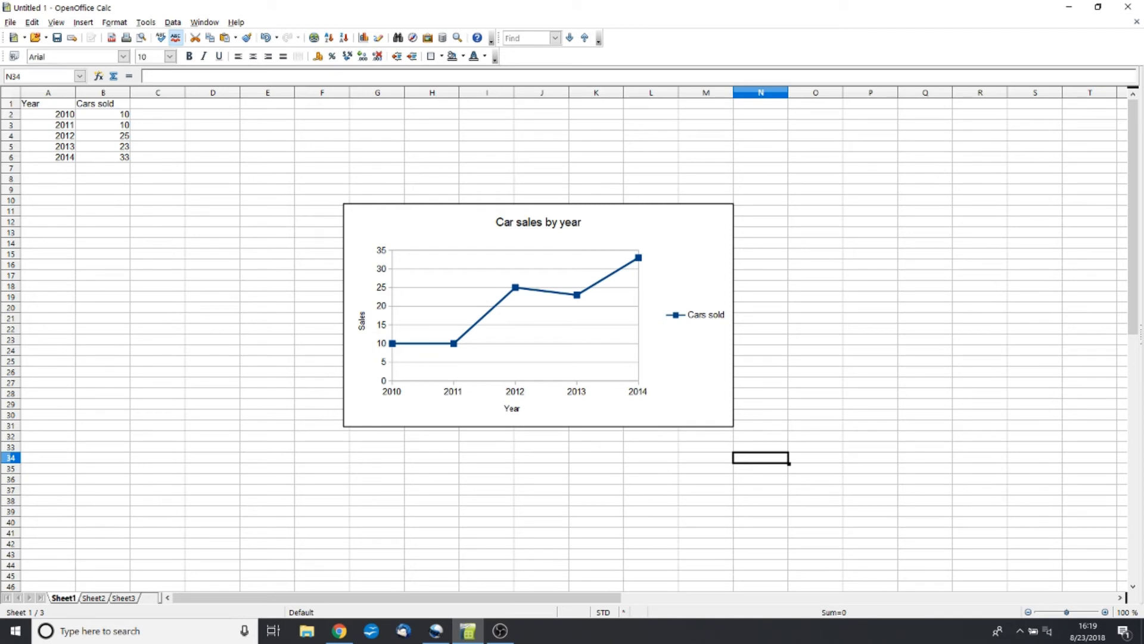
# Step: Open the chart for editing and look at its axes settings without changing them
pyautogui.doubleClick(706, 275)
pyautogui.rightClick(702, 255)
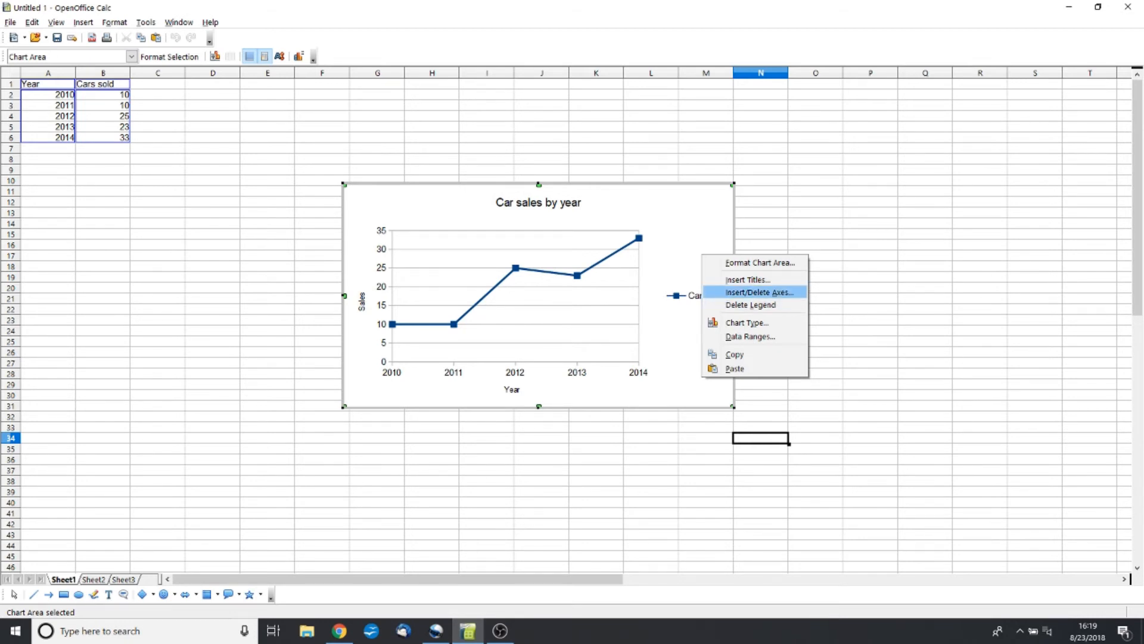
pyautogui.press('Return')
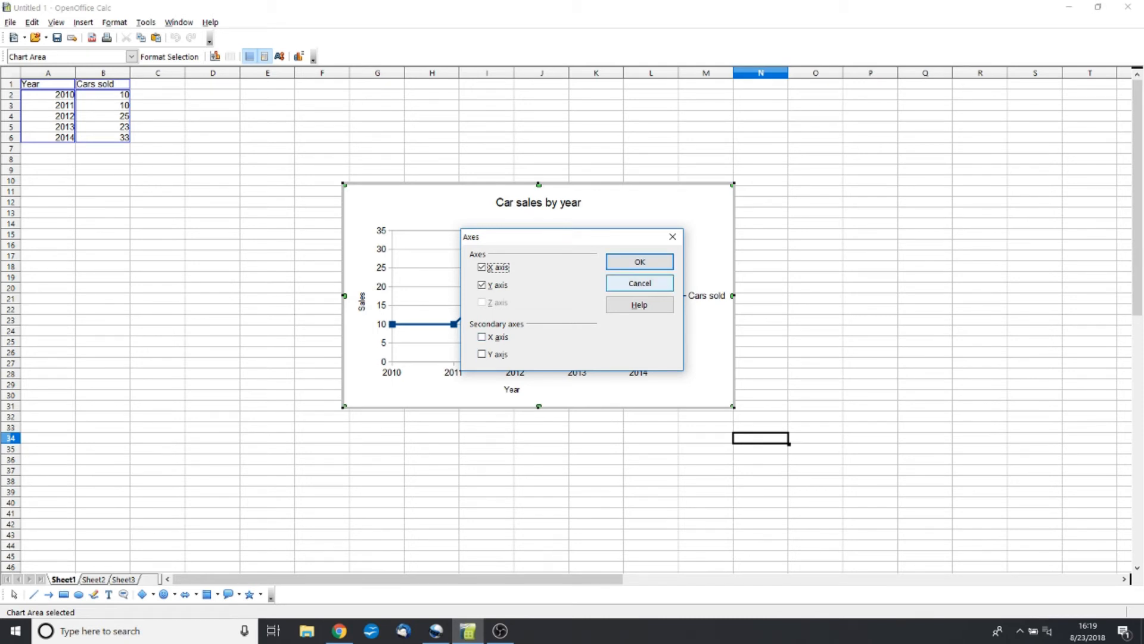
pyautogui.click(640, 284)
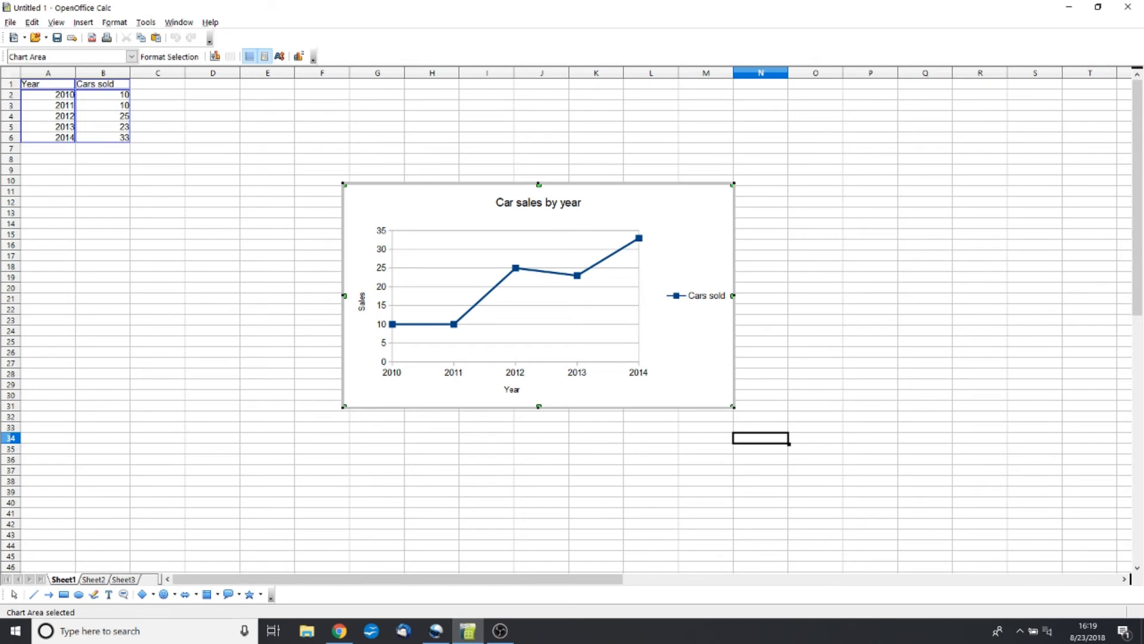
# Step: Change the chart's line type to Lines Only
pyautogui.click(545, 291)
pyautogui.rightClick(540, 275)
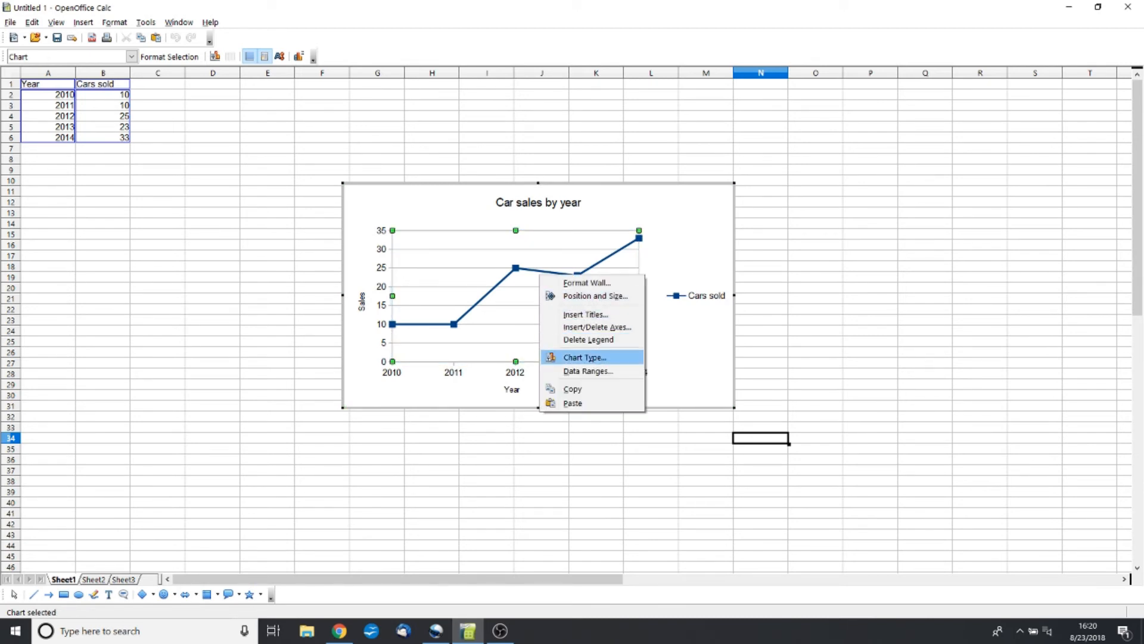
pyautogui.click(584, 357)
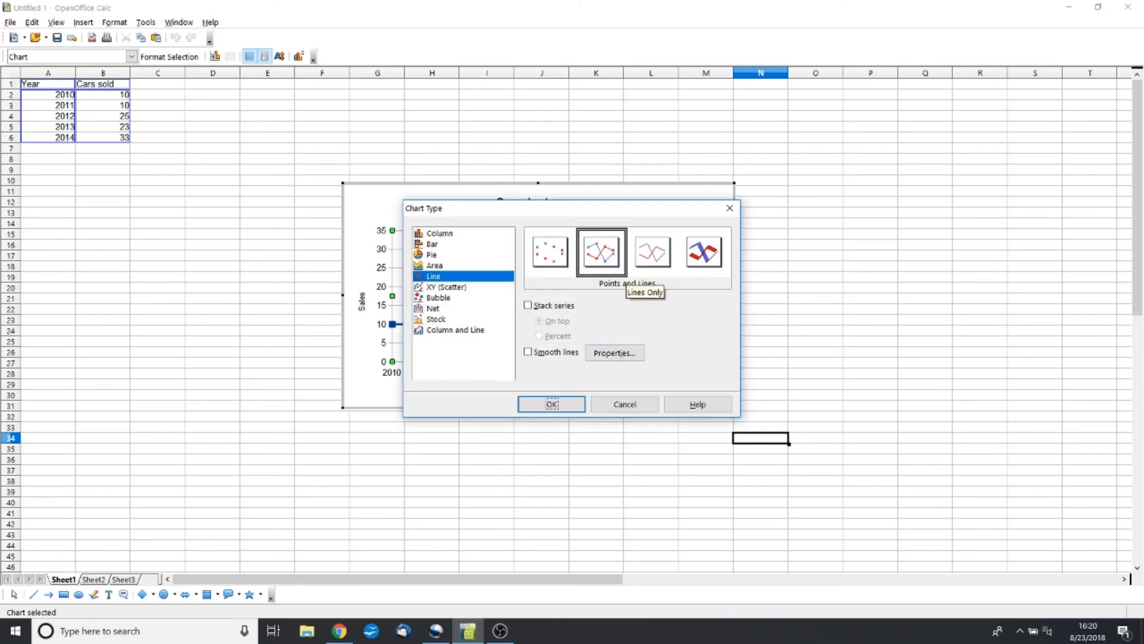
pyautogui.click(653, 252)
pyautogui.click(551, 404)
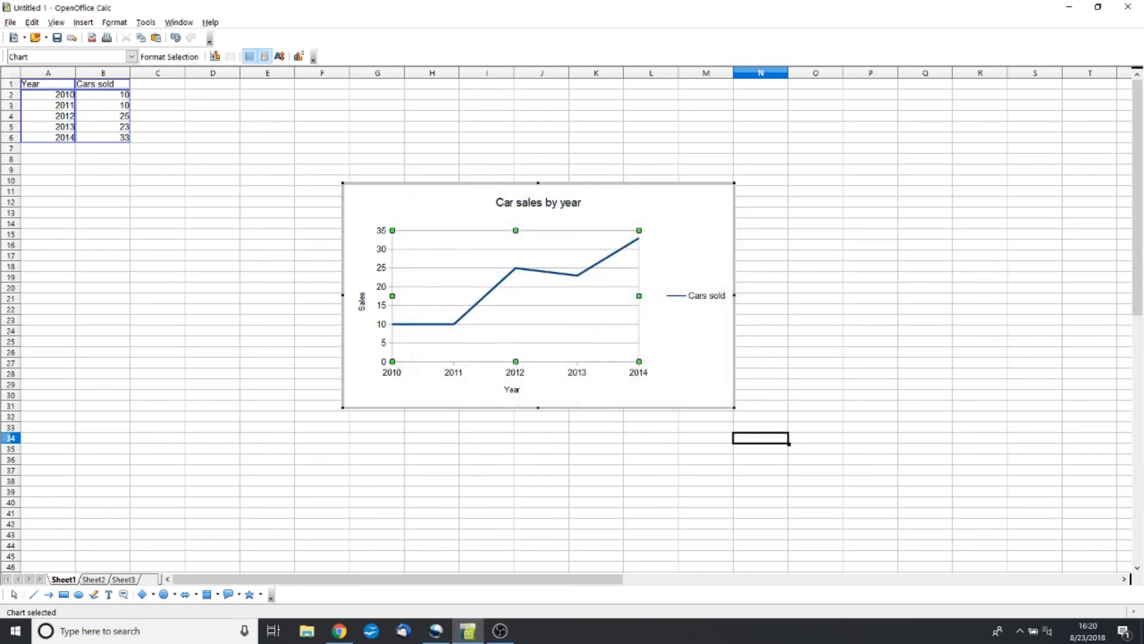
# Step: Switch the chart's line type back to Points and Lines and leave chart editing
pyautogui.rightClick(533, 316)
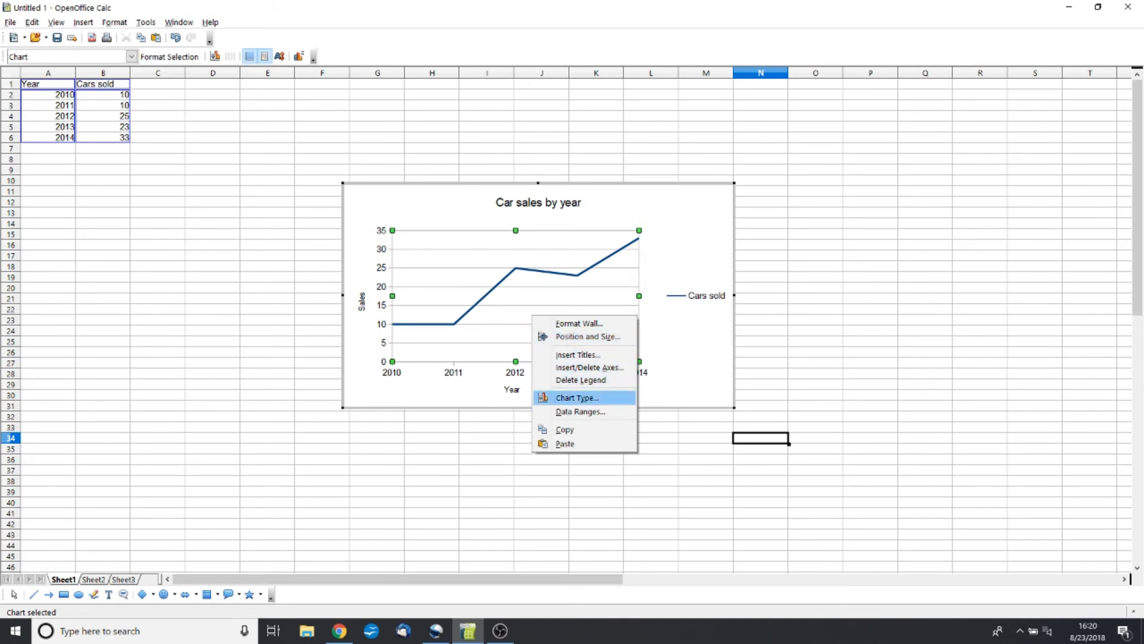
pyautogui.click(577, 398)
pyautogui.click(602, 256)
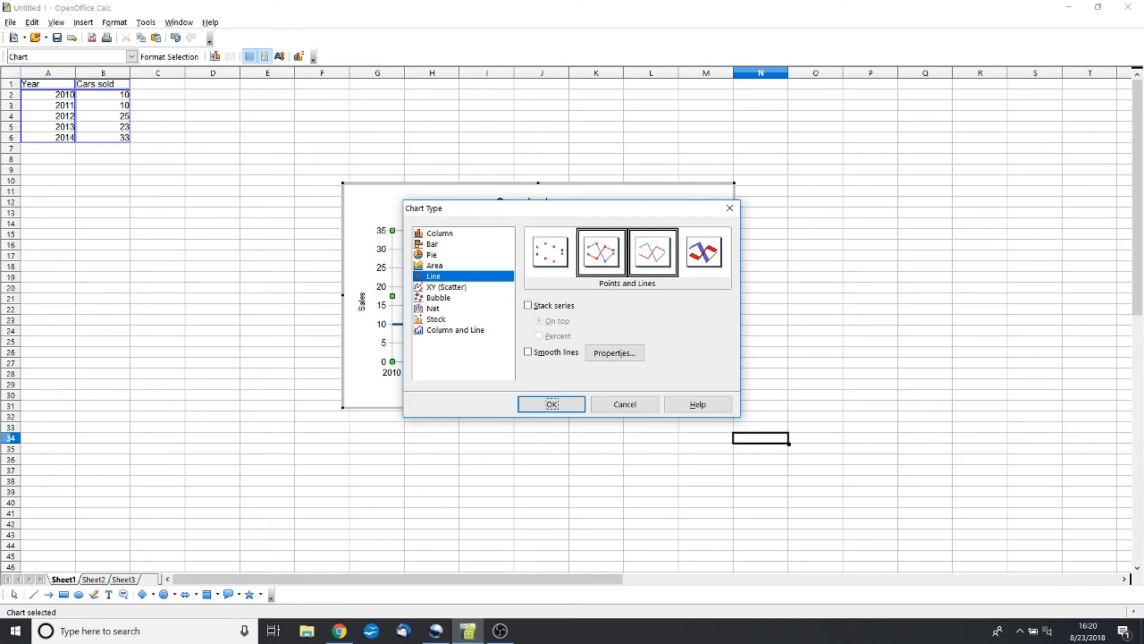
pyautogui.click(551, 405)
pyautogui.click(870, 299)
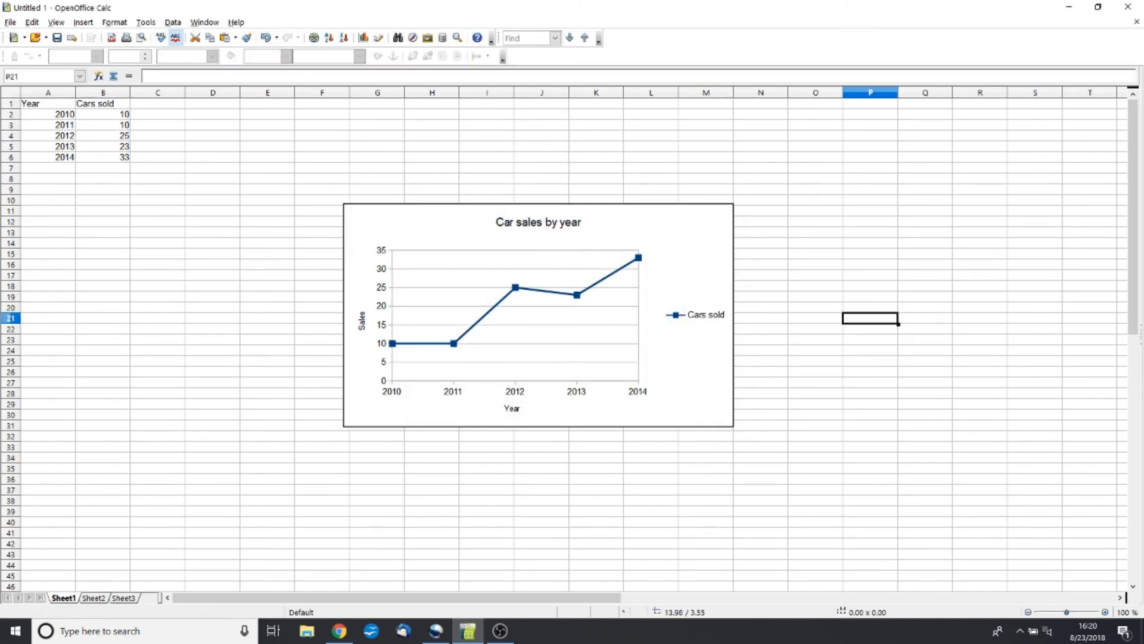
# Step: Fill the chart area with the solid color Gray 2 and leave chart editing
pyautogui.doubleClick(572, 298)
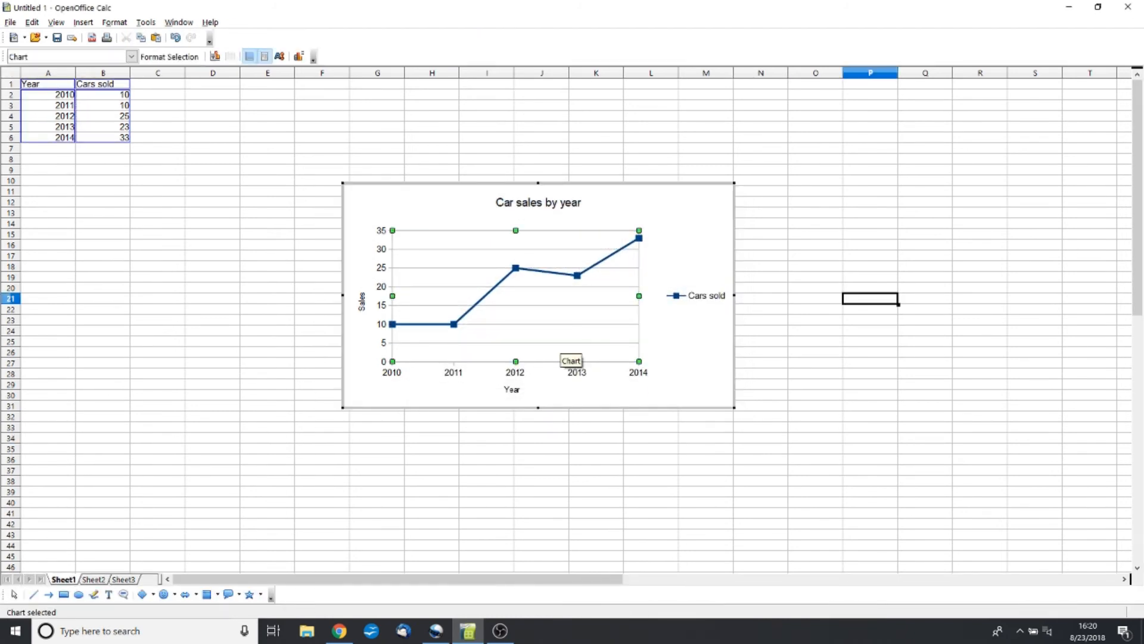
pyautogui.doubleClick(643, 277)
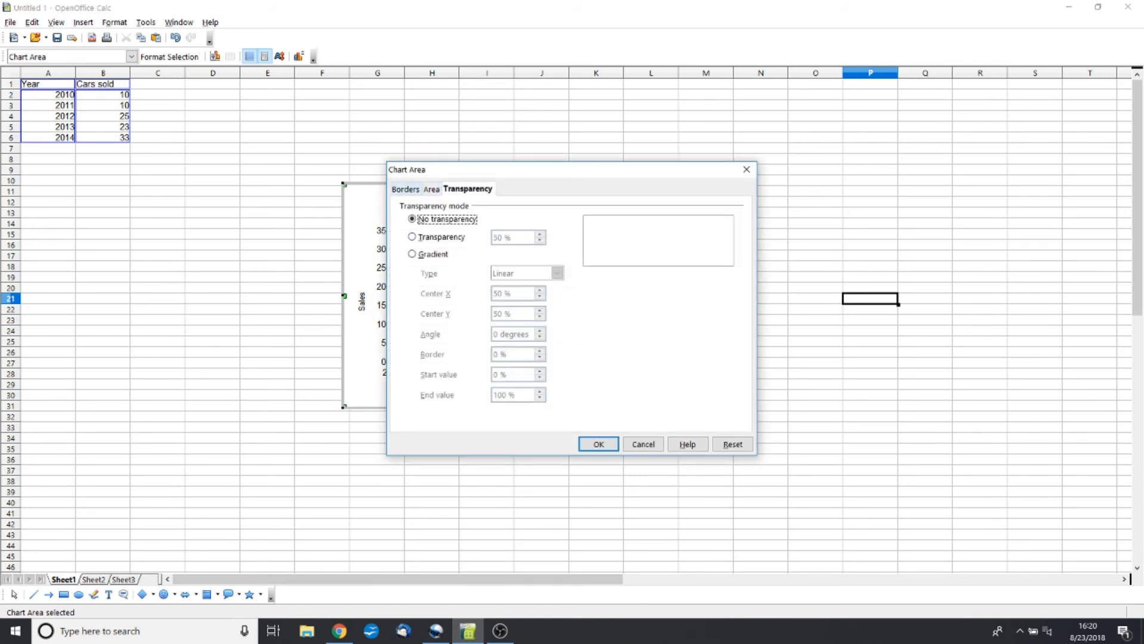
pyautogui.click(406, 189)
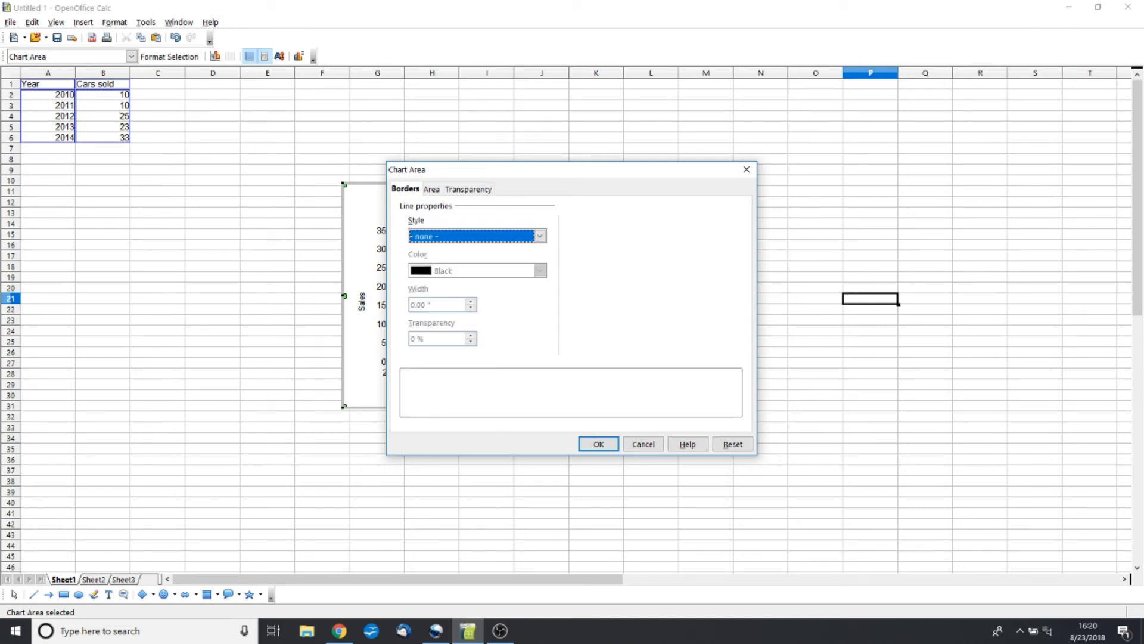
pyautogui.click(540, 236)
pyautogui.click(540, 236)
pyautogui.click(432, 189)
pyautogui.scroll(-5, 482, 300)
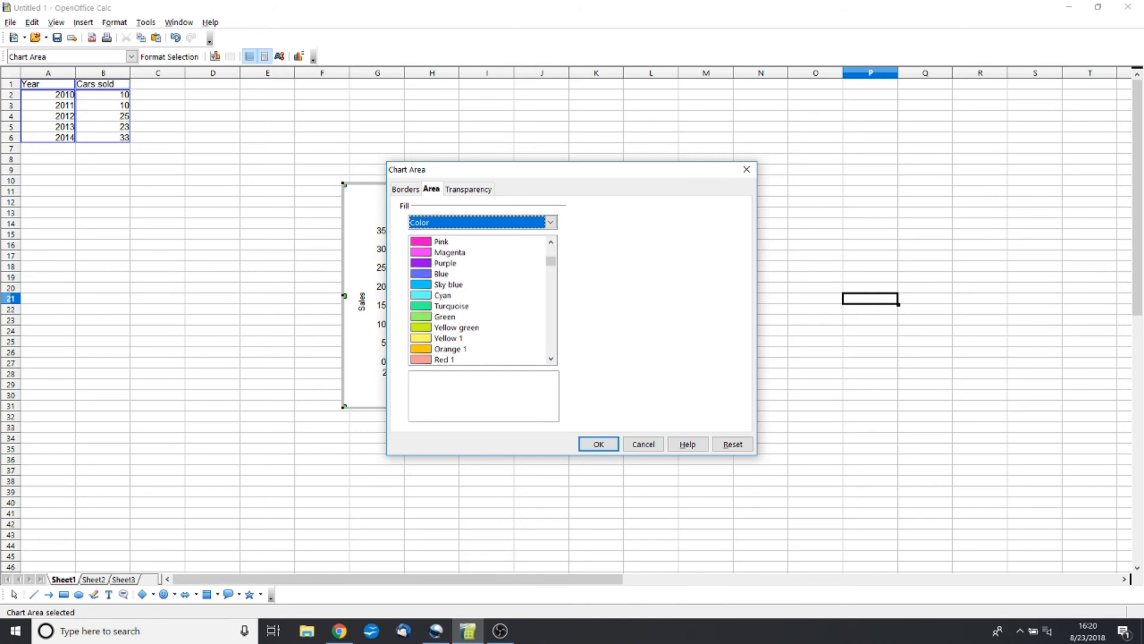
pyautogui.scroll(5, 483, 300)
pyautogui.click(445, 252)
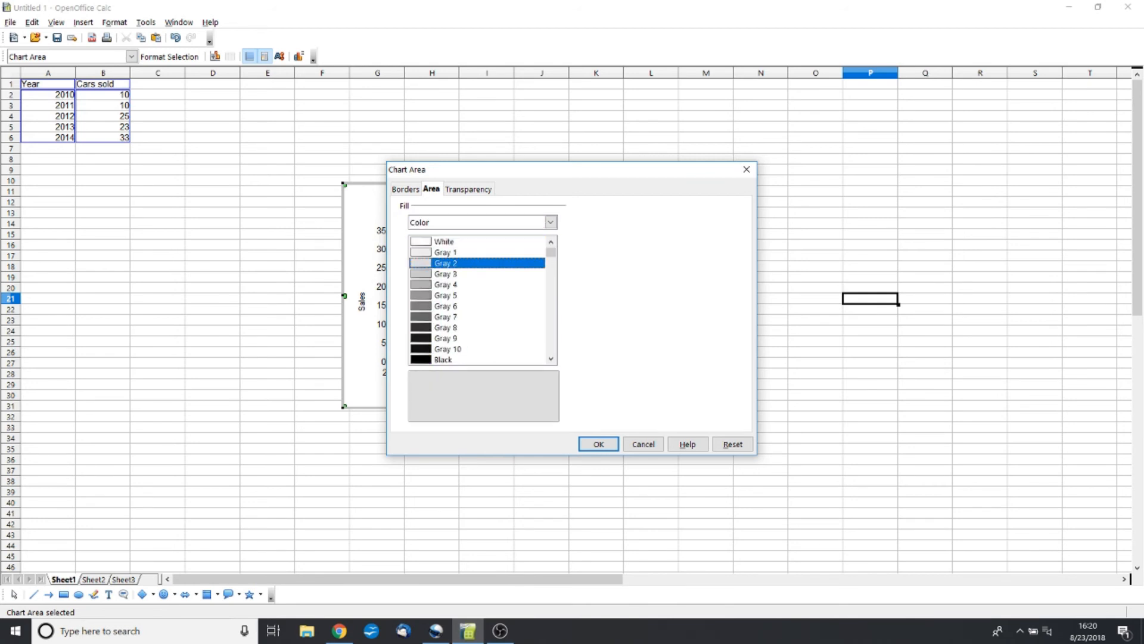
pyautogui.click(598, 444)
pyautogui.click(431, 470)
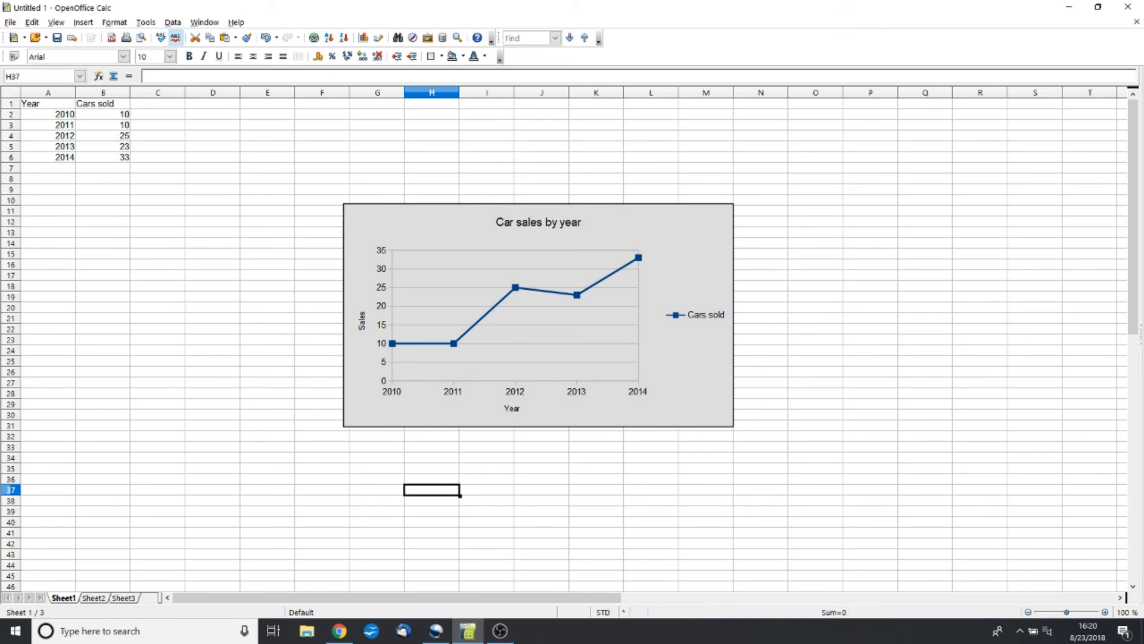
# Step: Set the line color of the Cars sold data series to Chart 2 and leave chart editing
pyautogui.click(816, 286)
pyautogui.doubleClick(513, 289)
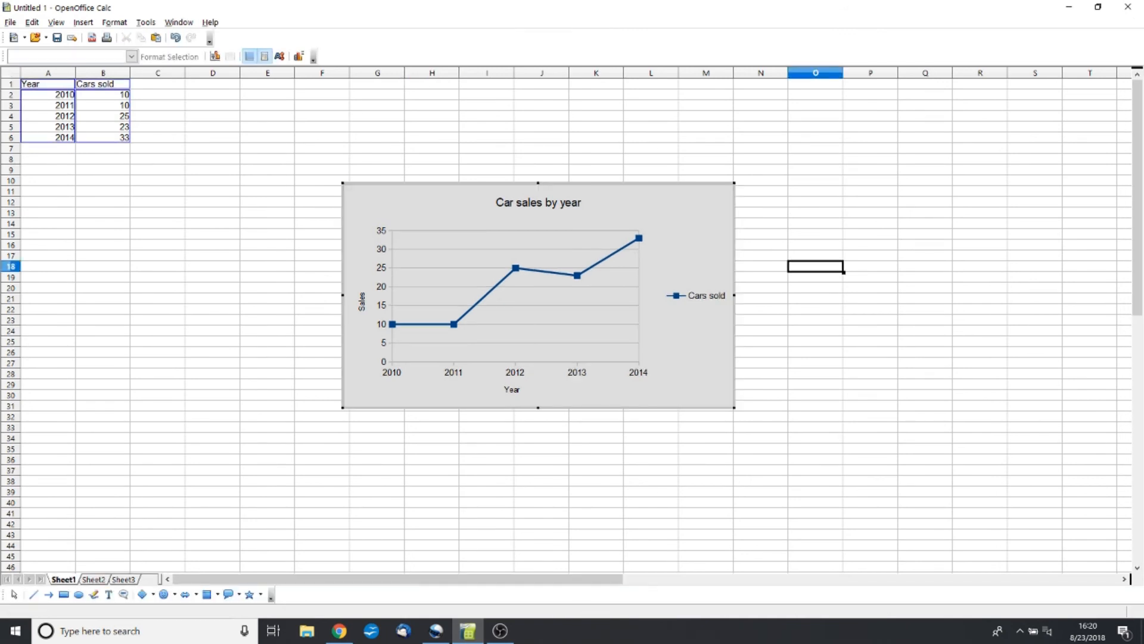
pyautogui.click(513, 290)
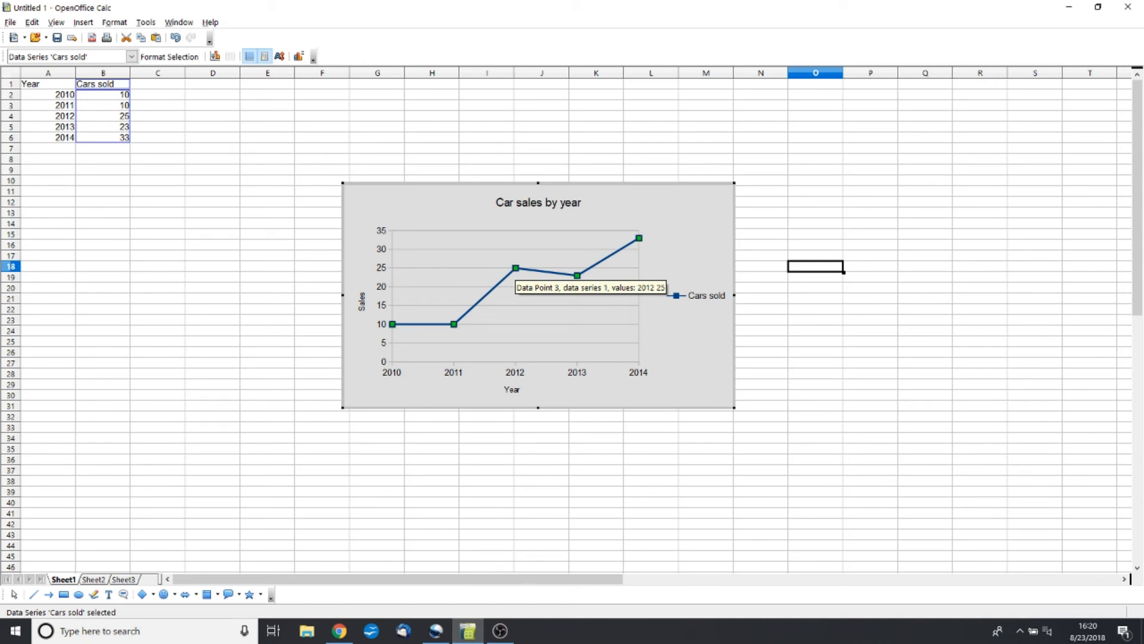
pyautogui.rightClick(517, 269)
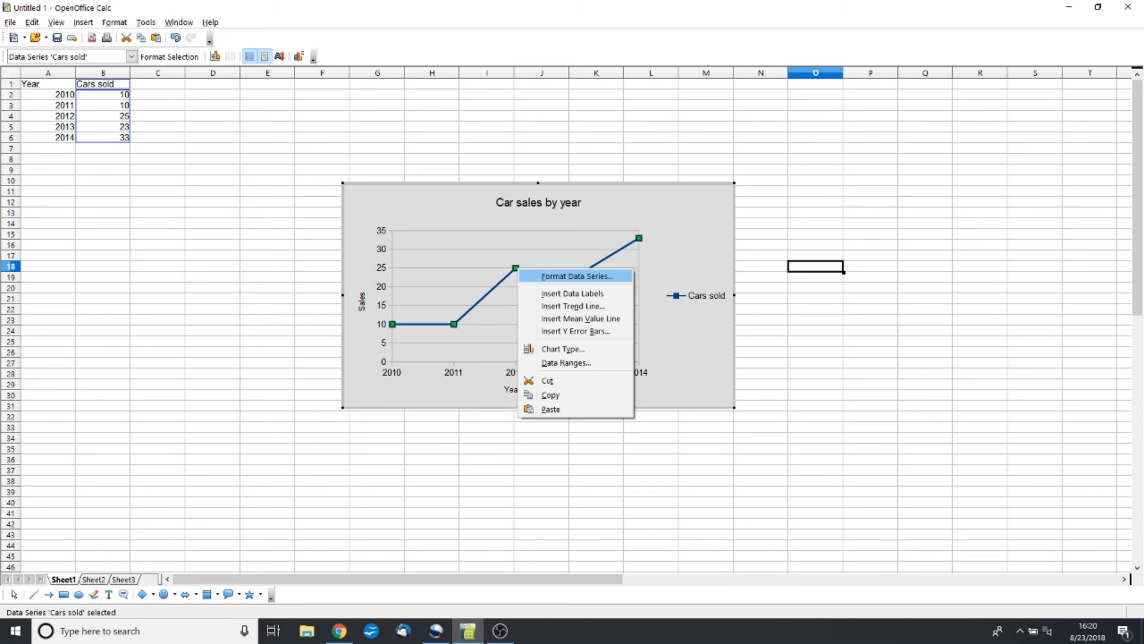
pyautogui.press('Return')
pyautogui.hotkey('ctrl', 'pagedown')
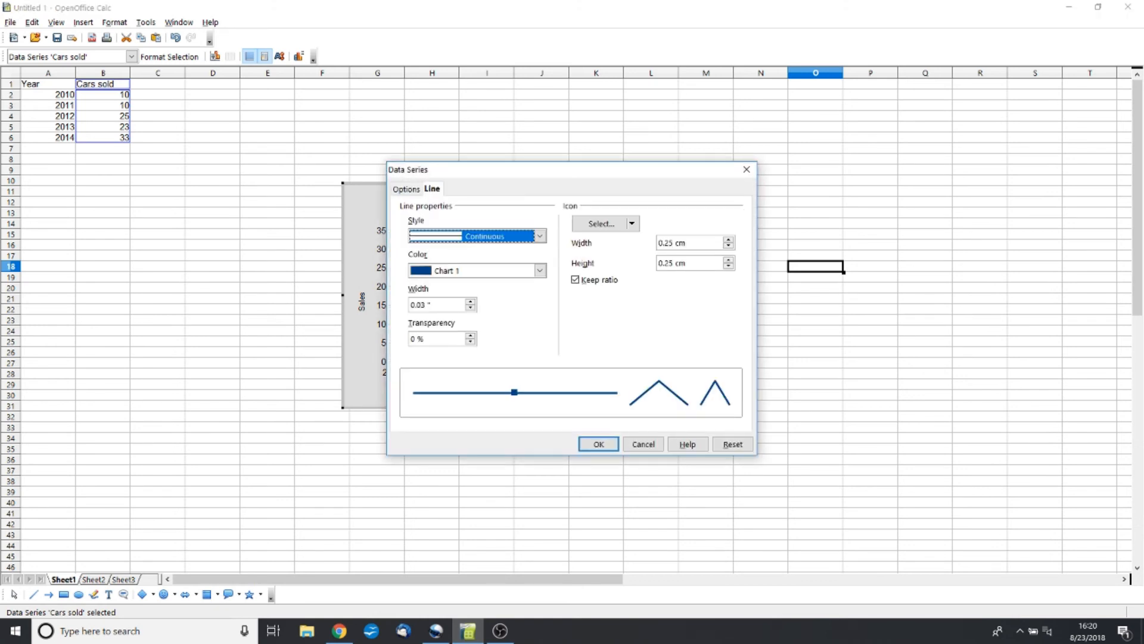
pyautogui.press('Tab')
pyautogui.hotkey('alt', 'Down')
pyautogui.press('Down')
pyautogui.press('Down')
pyautogui.press('Down')
pyautogui.press('Return')
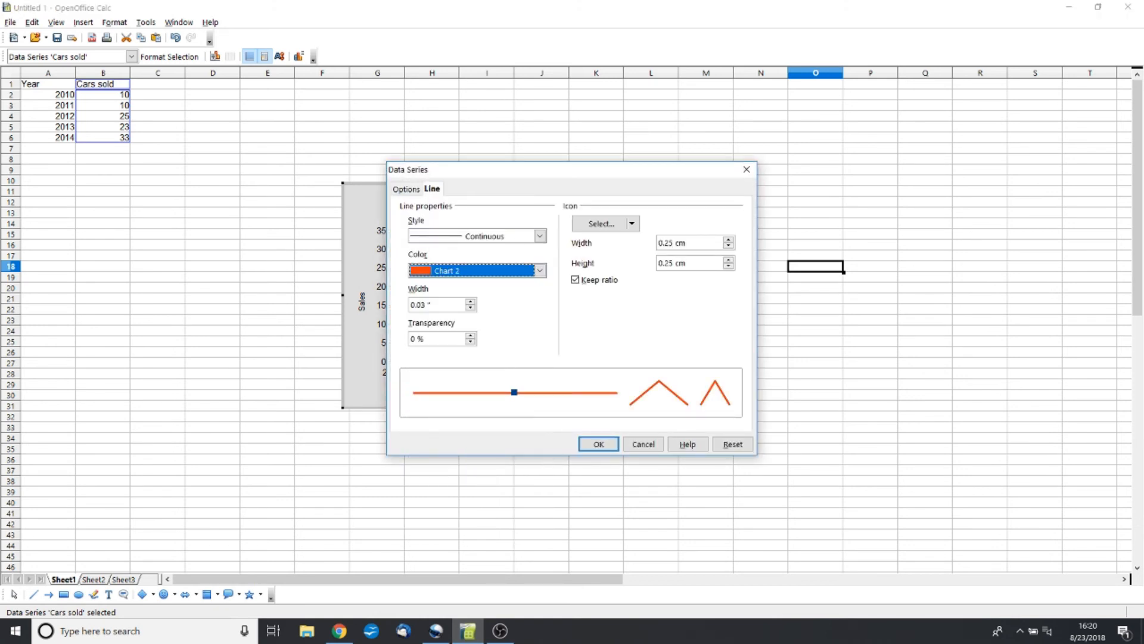
pyautogui.press('Return')
pyautogui.press('Escape')
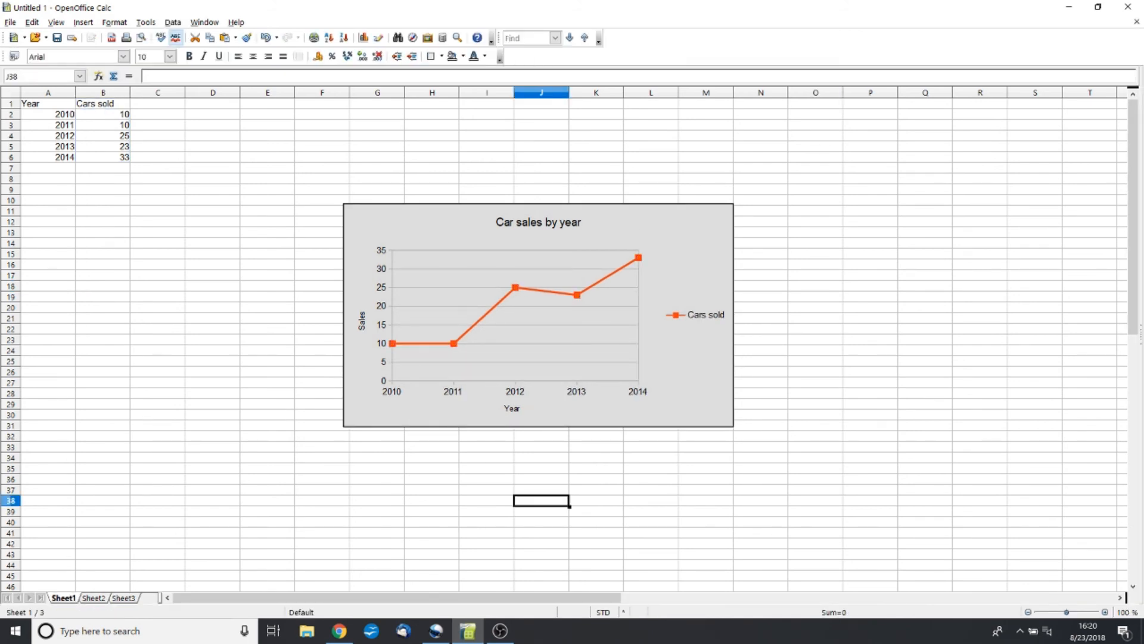
pyautogui.click(870, 232)
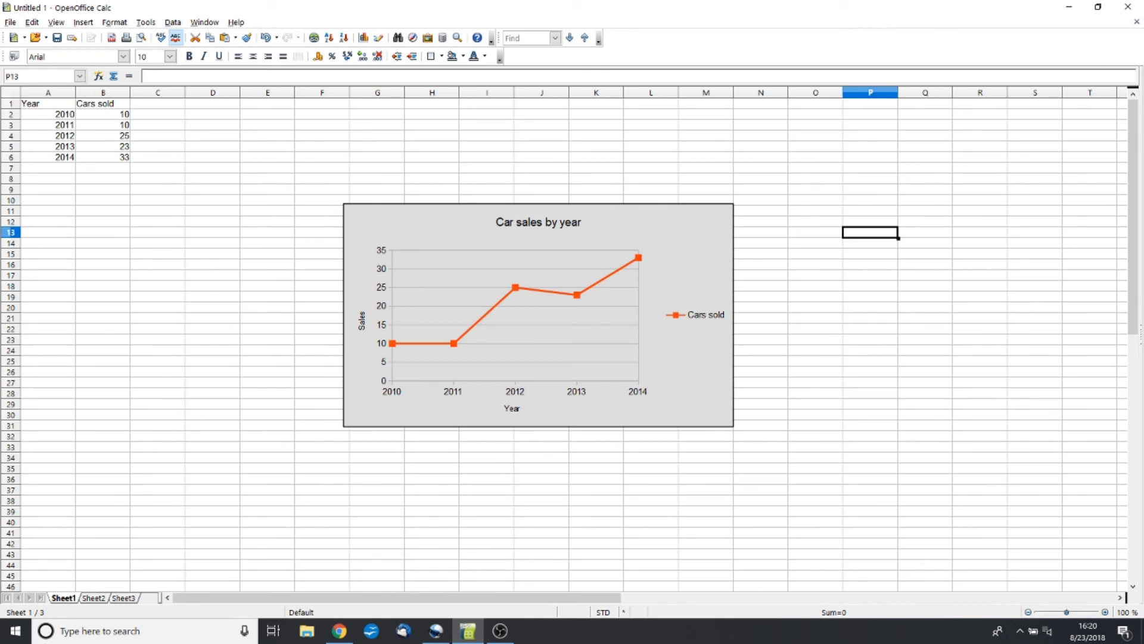
pyautogui.click(815, 361)
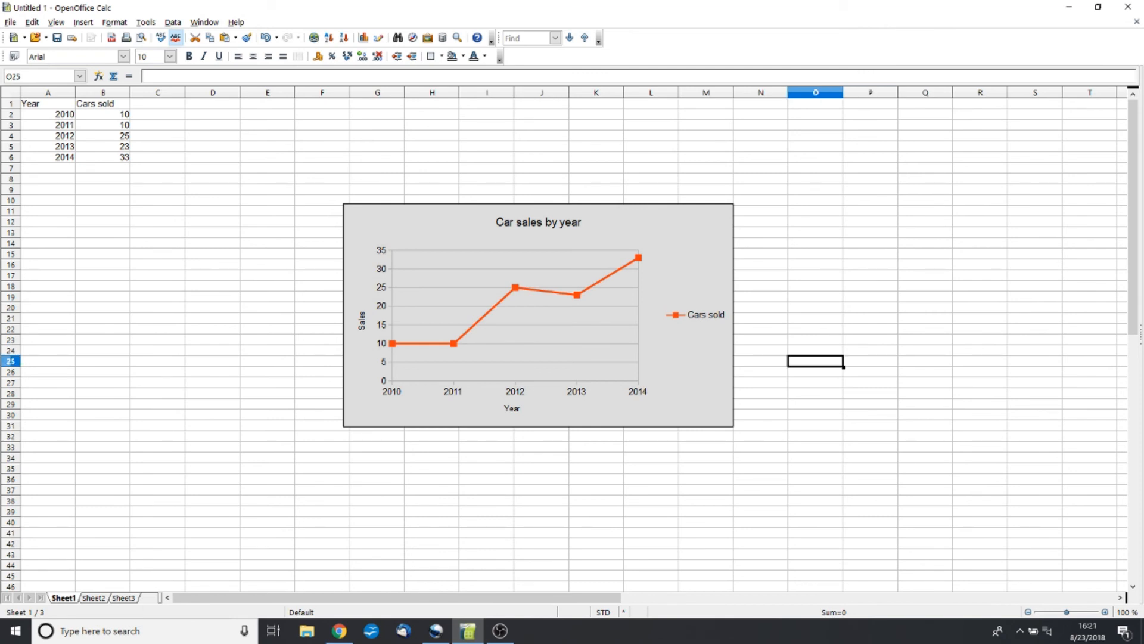
pyautogui.click(686, 358)
pyautogui.click(870, 232)
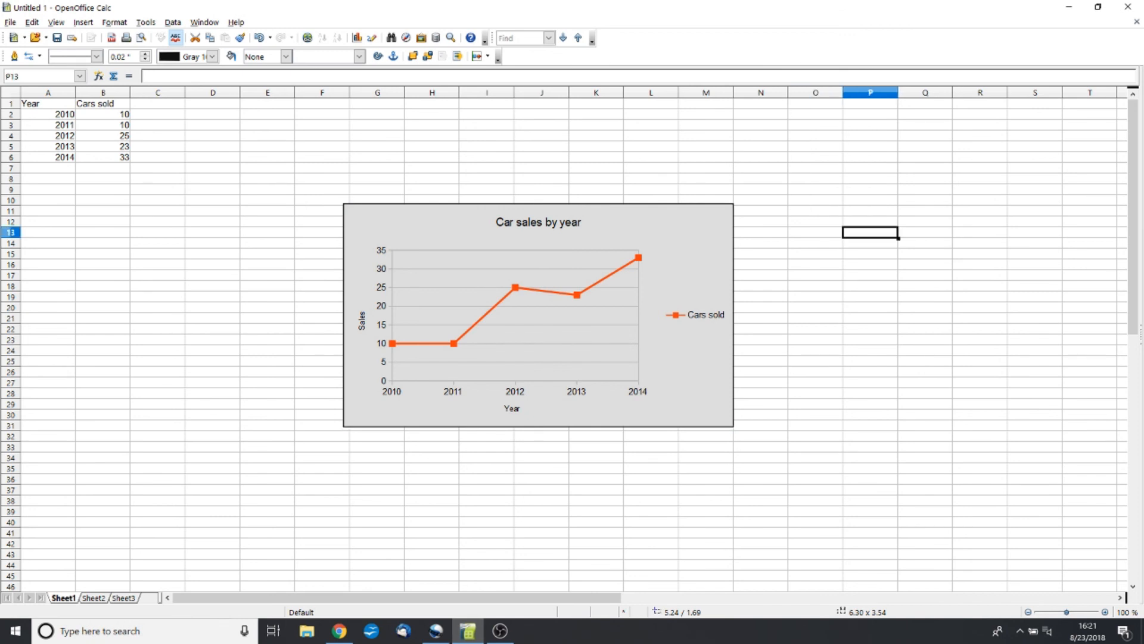
# Step: Examine the border settings of the chart area and the chart wall without changing them
pyautogui.click(685, 269)
pyautogui.rightClick(684, 251)
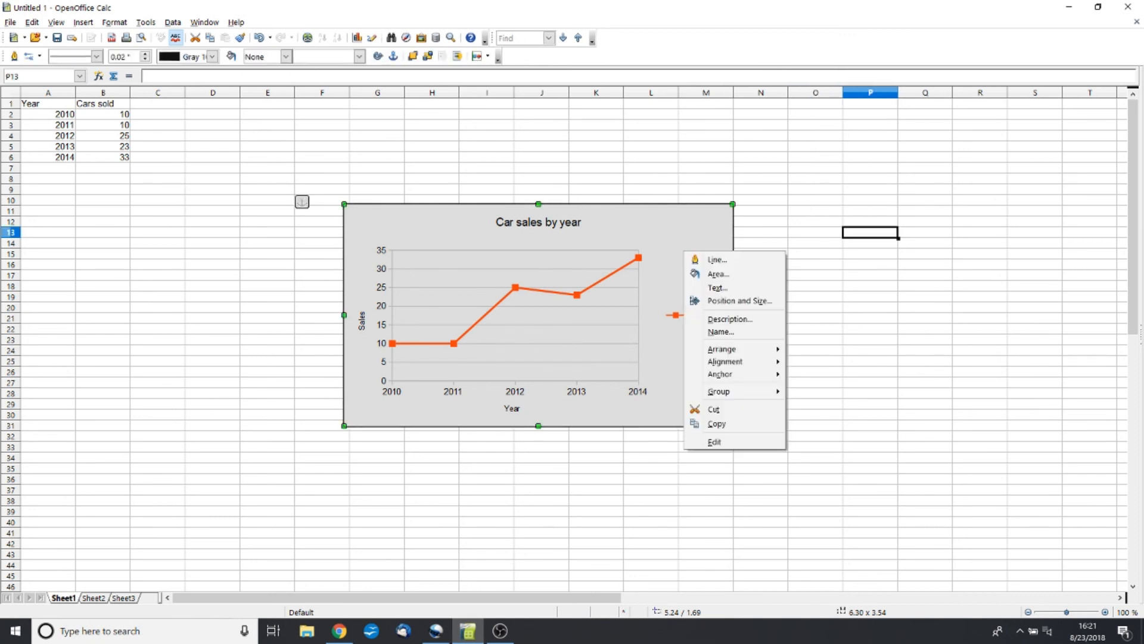
pyautogui.click(739, 301)
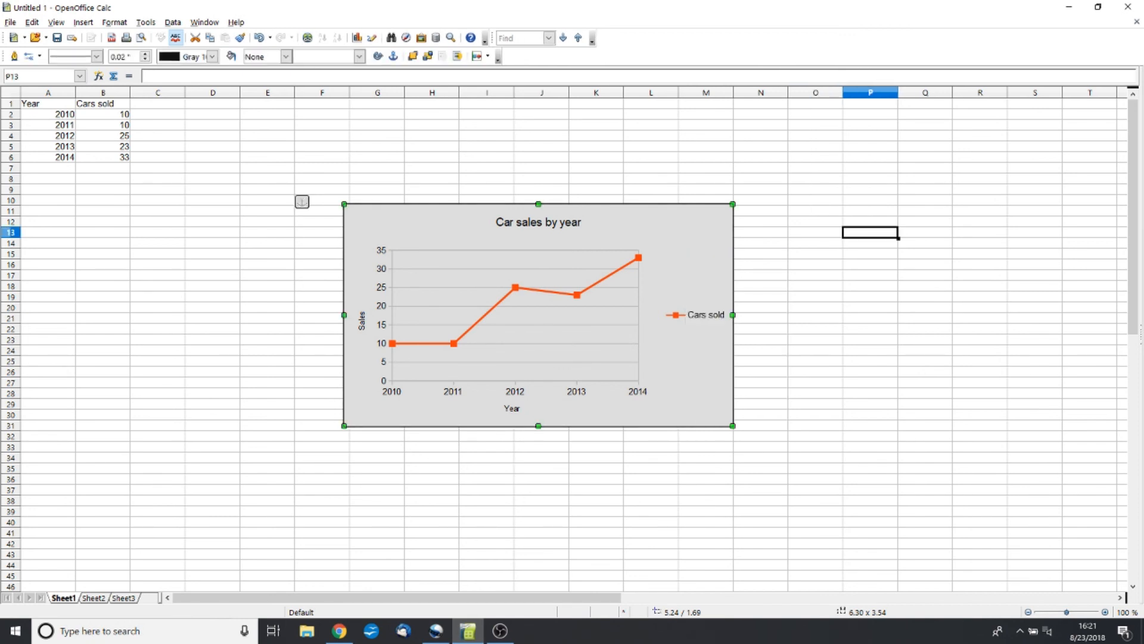
pyautogui.doubleClick(671, 247)
pyautogui.rightClick(671, 247)
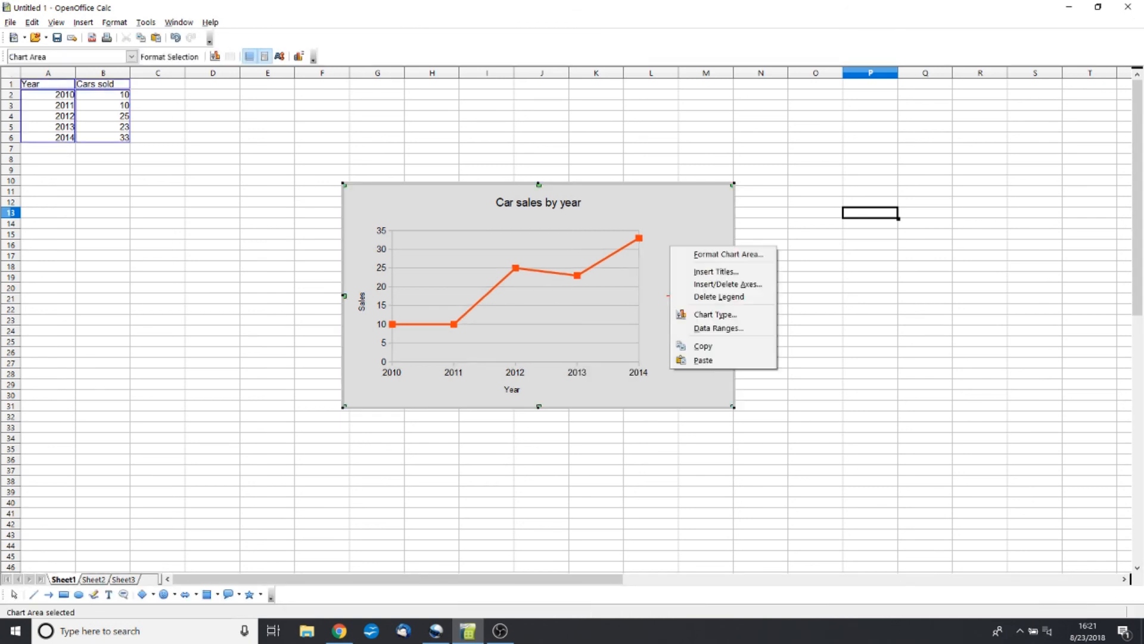
pyautogui.click(716, 272)
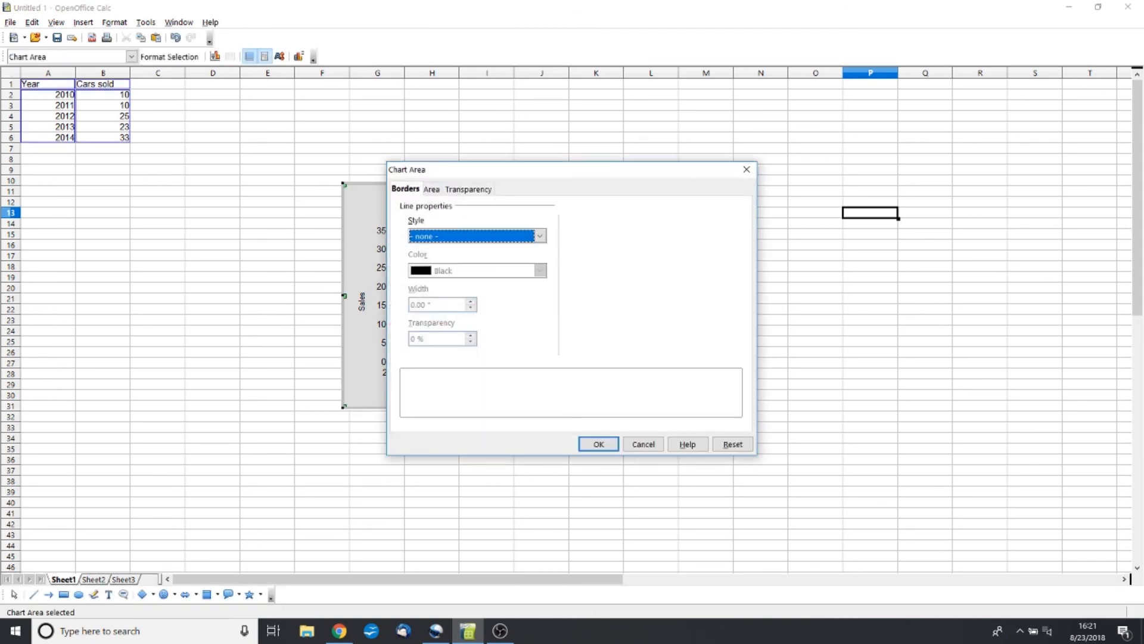
pyautogui.click(643, 444)
pyautogui.doubleClick(585, 322)
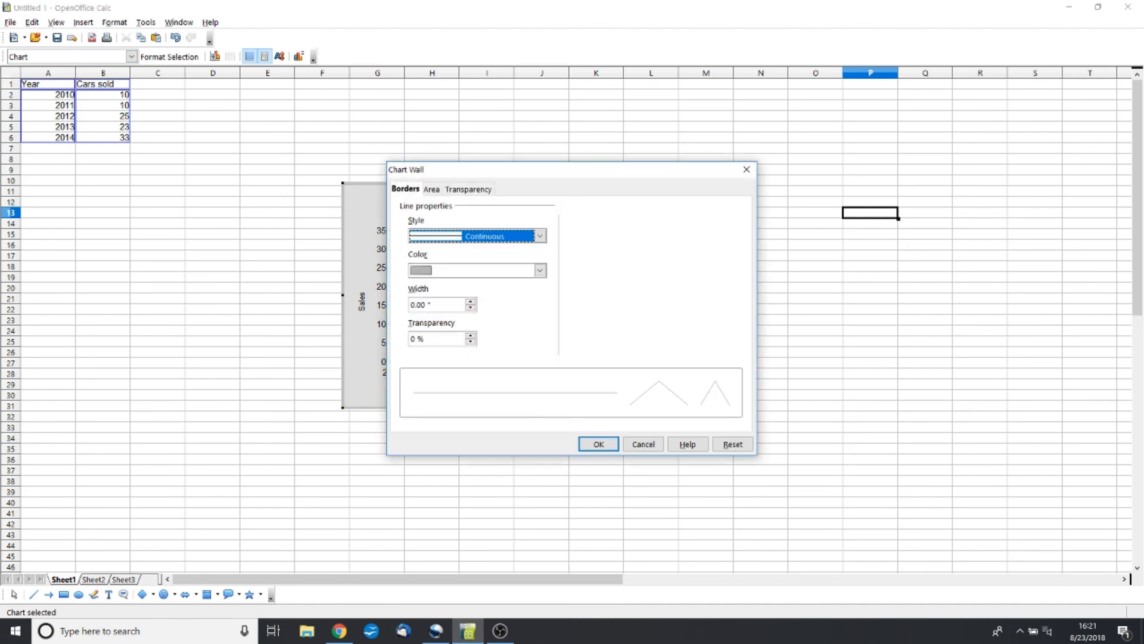
pyautogui.click(644, 444)
pyautogui.click(651, 481)
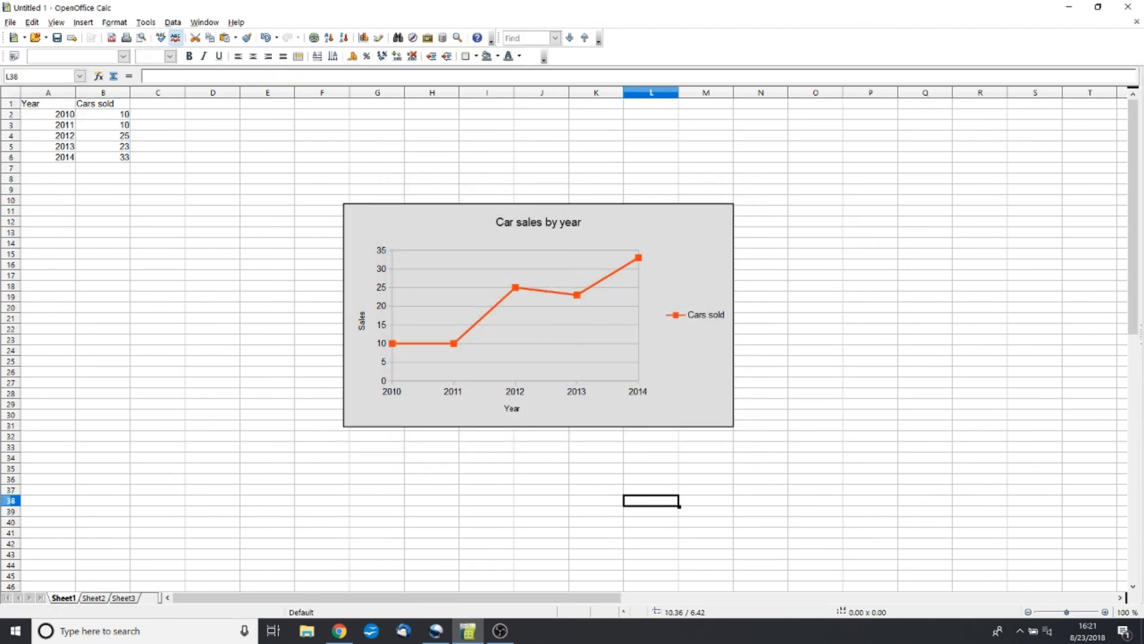
# Step: Open the chart for editing and examine the data ranges of the Cars sold series
pyautogui.doubleClick(519, 316)
pyautogui.click(518, 308)
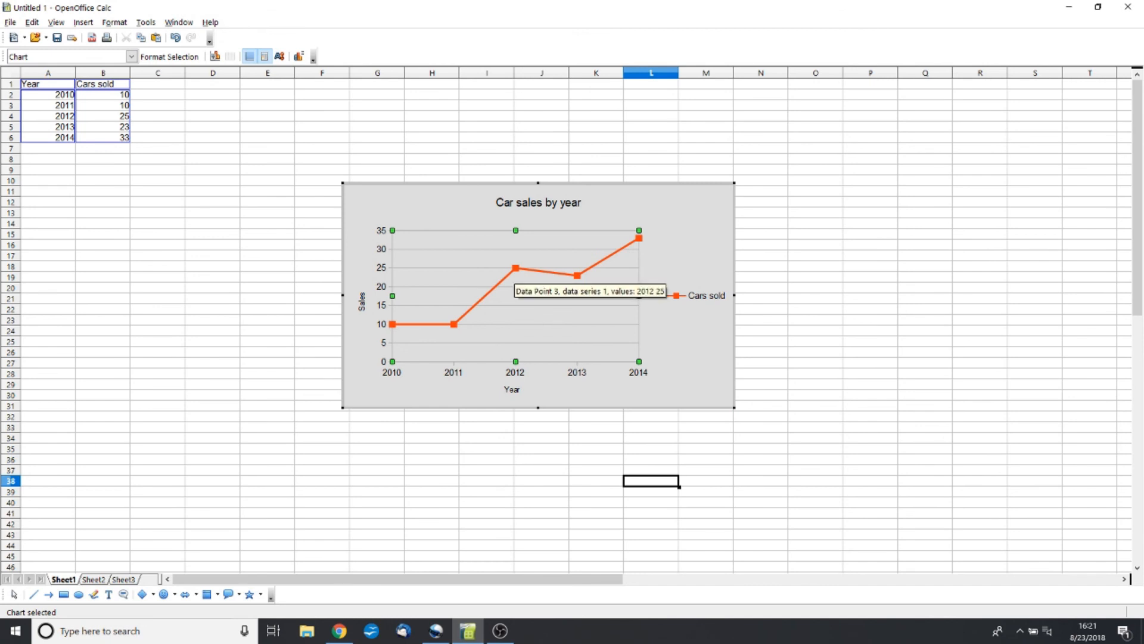
pyautogui.click(516, 269)
pyautogui.rightClick(516, 268)
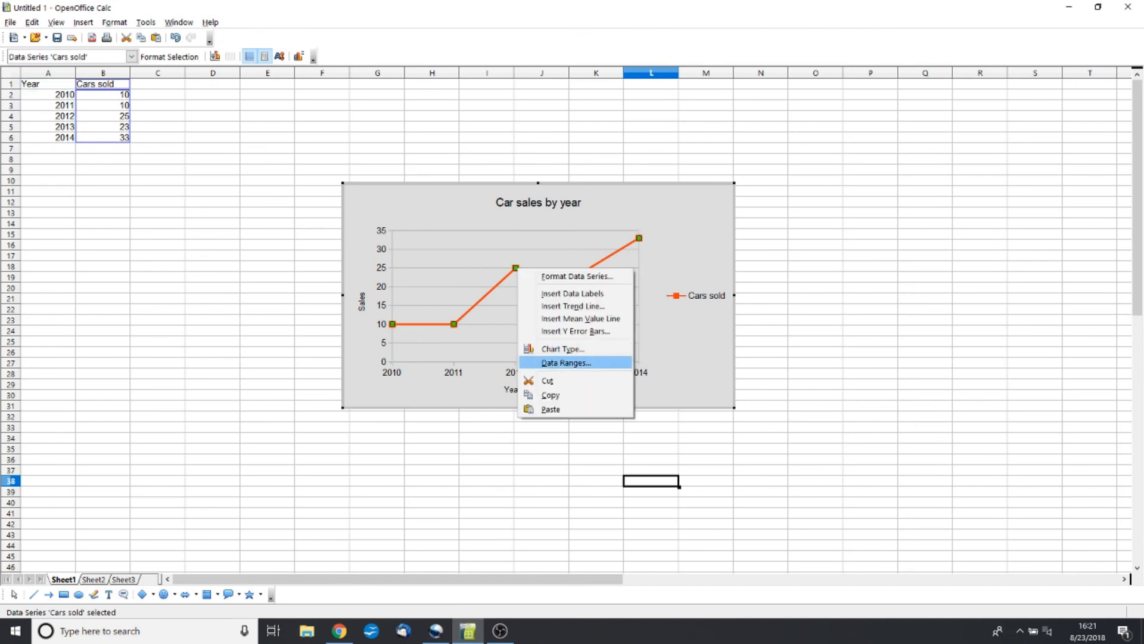
pyautogui.click(566, 362)
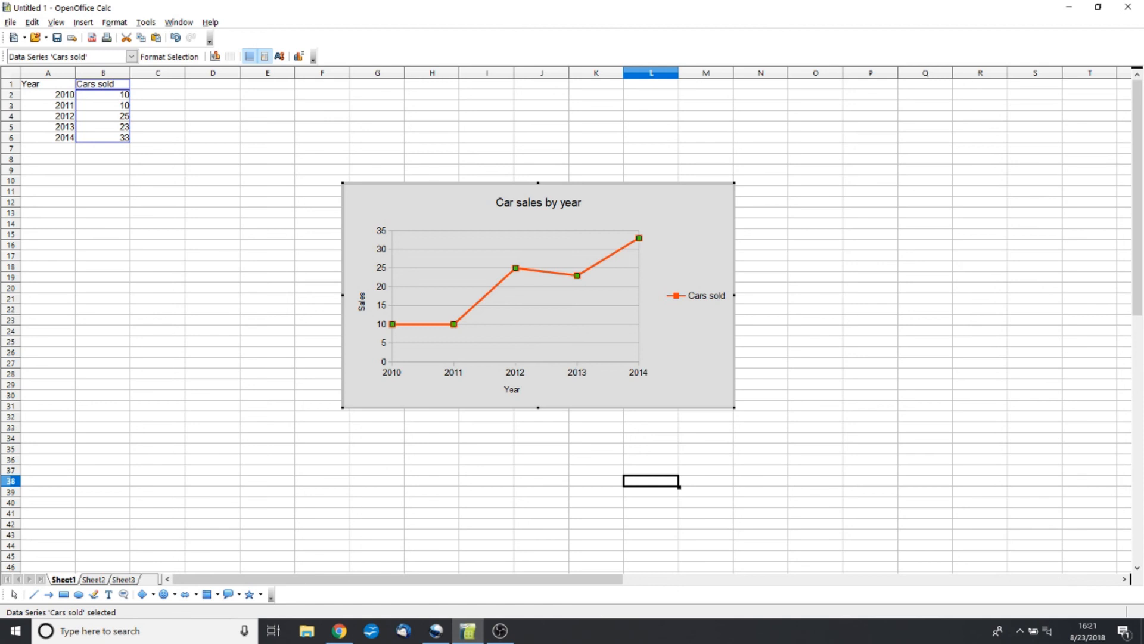
pyautogui.click(500, 631)
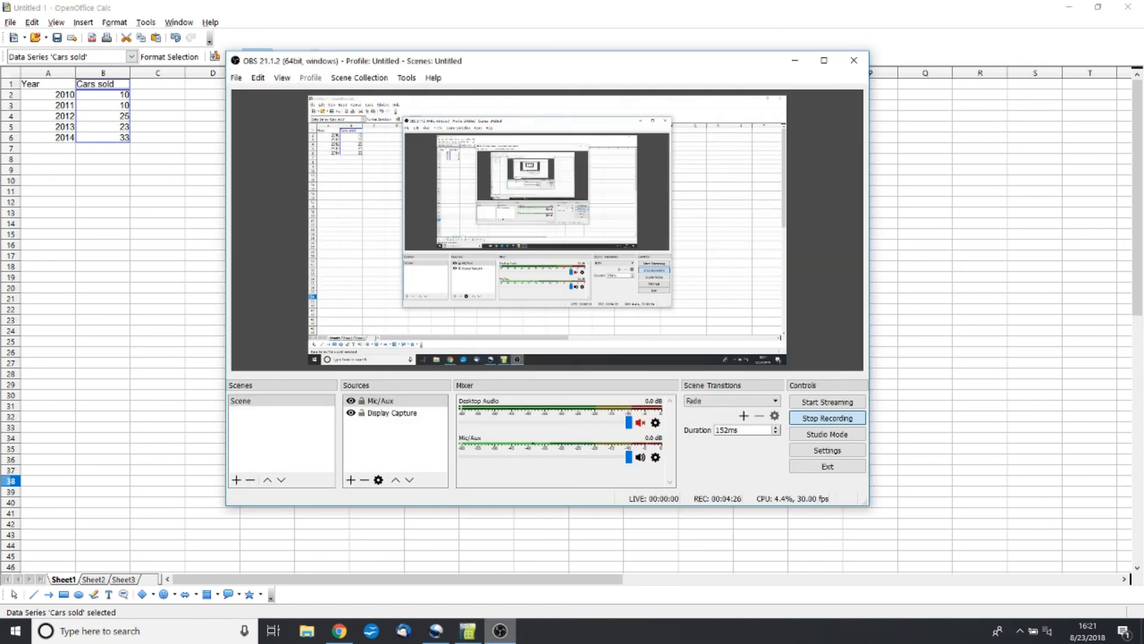